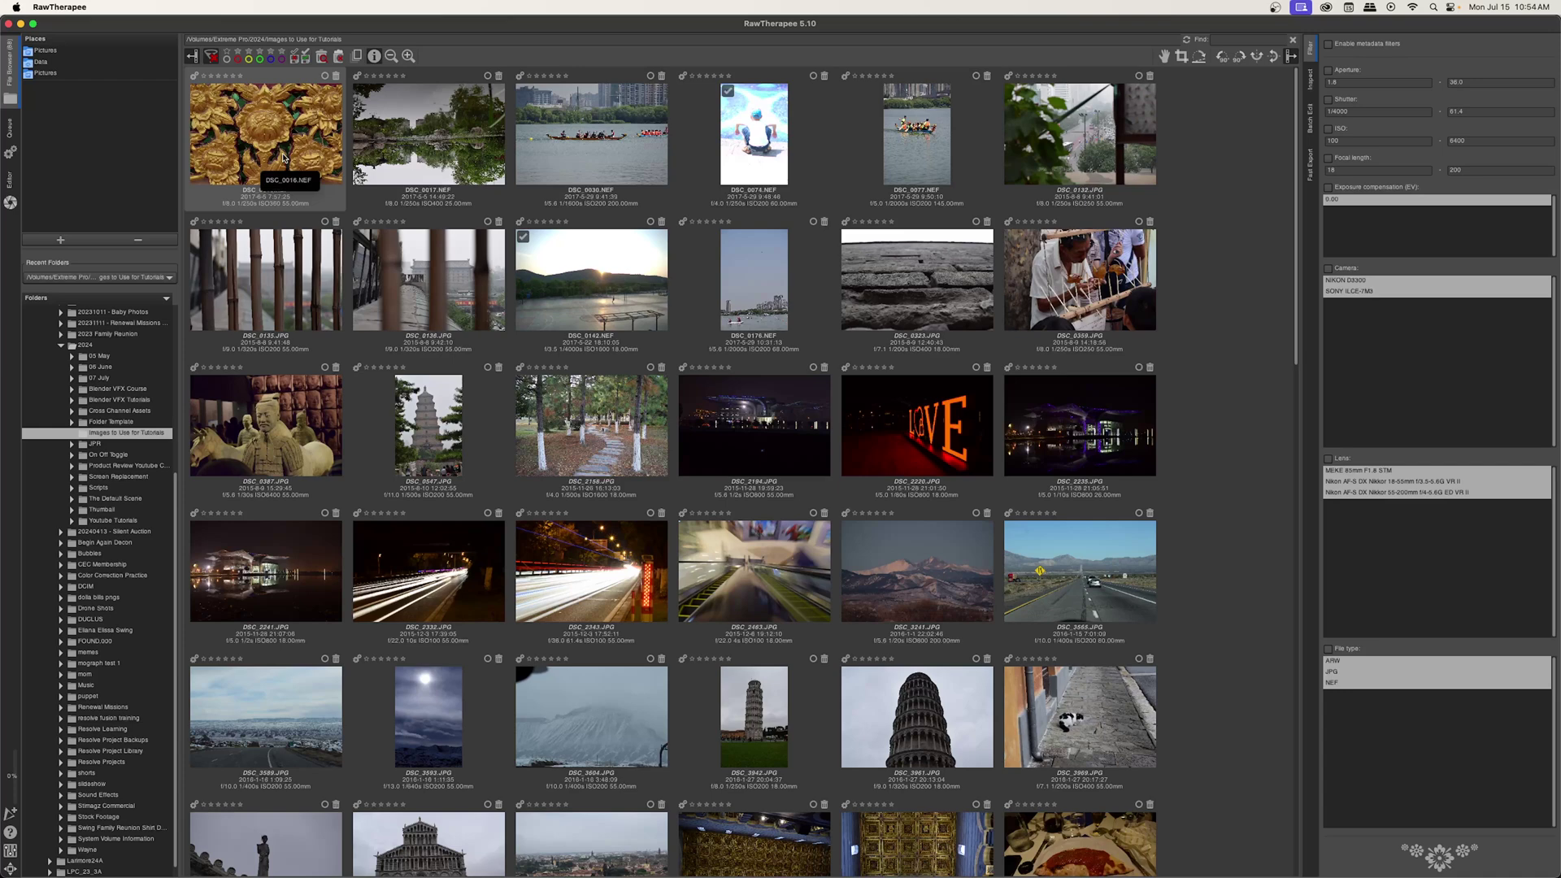
# Select all folder thumbnails and tick Auto Levels in the Batch Edit Exposure settings.
pyautogui.press('super+a')
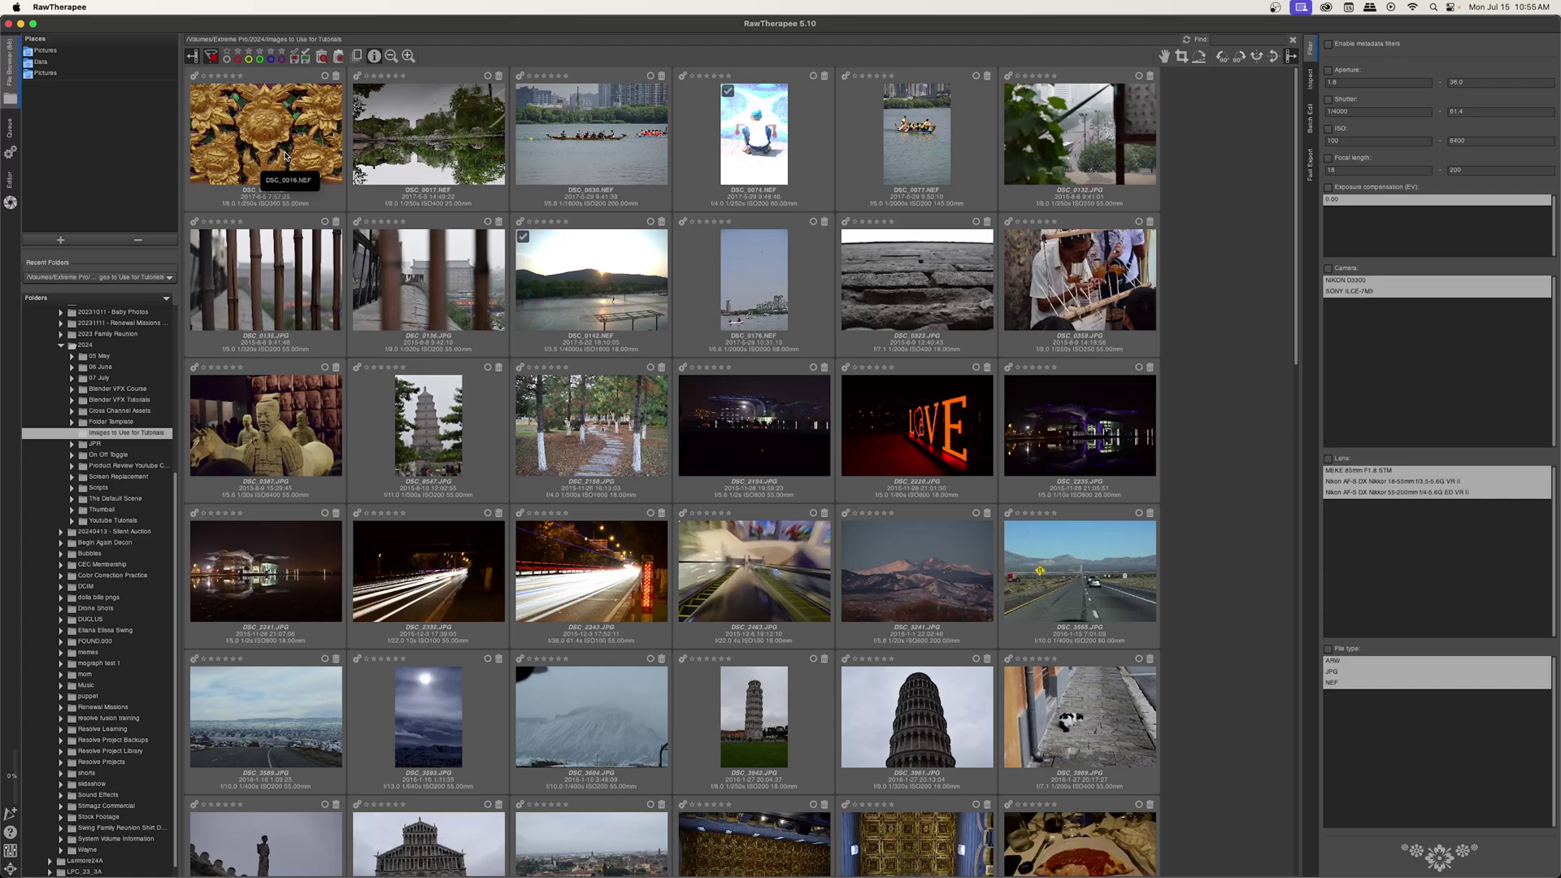
pyautogui.click(1310, 118)
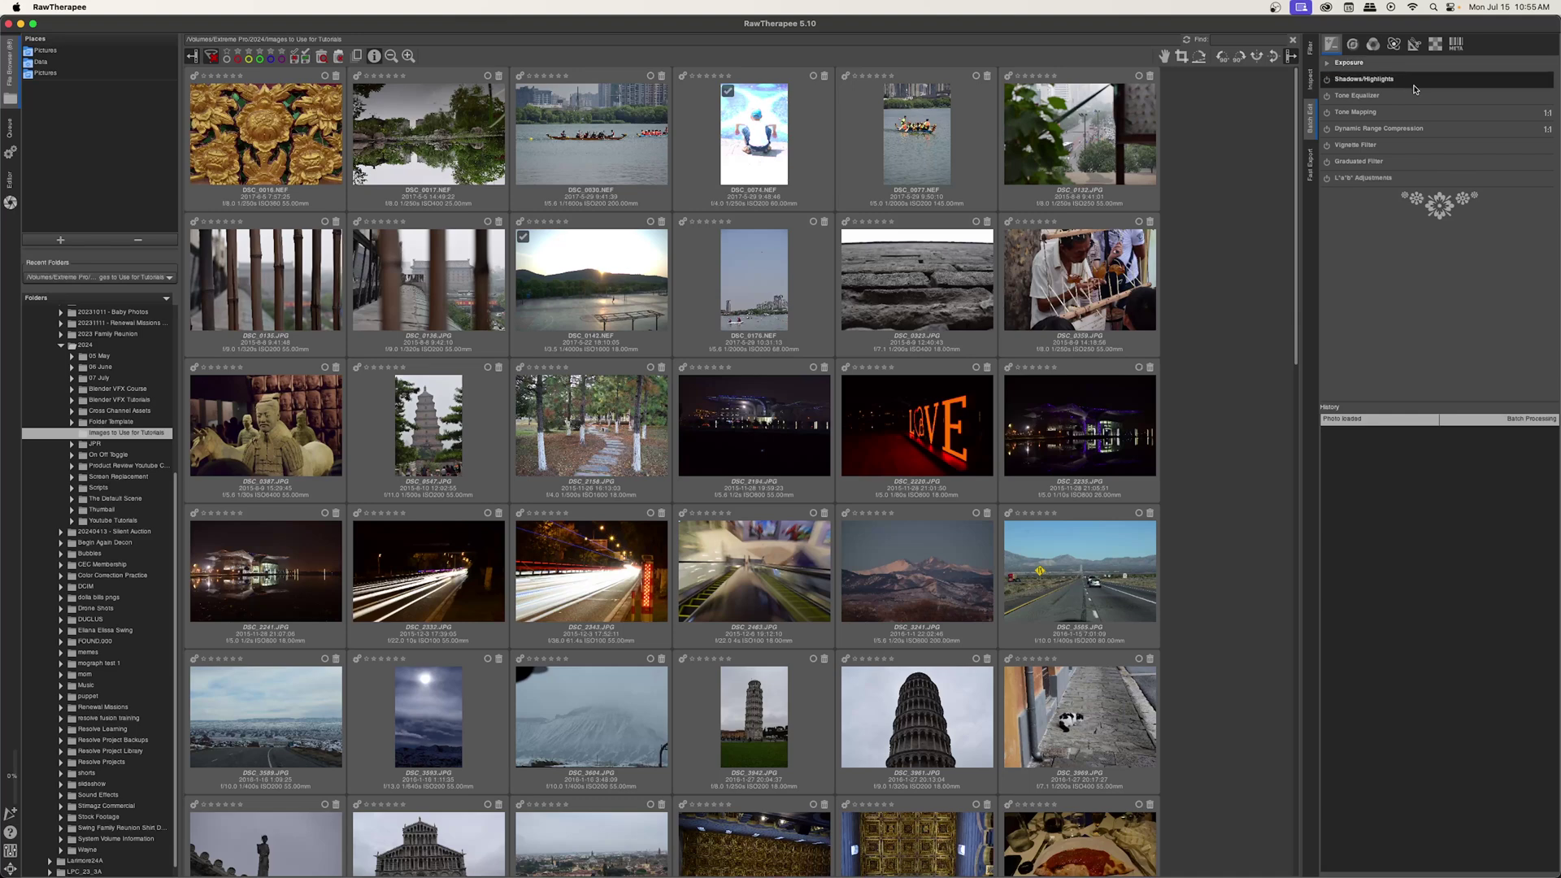
pyautogui.click(1338, 65)
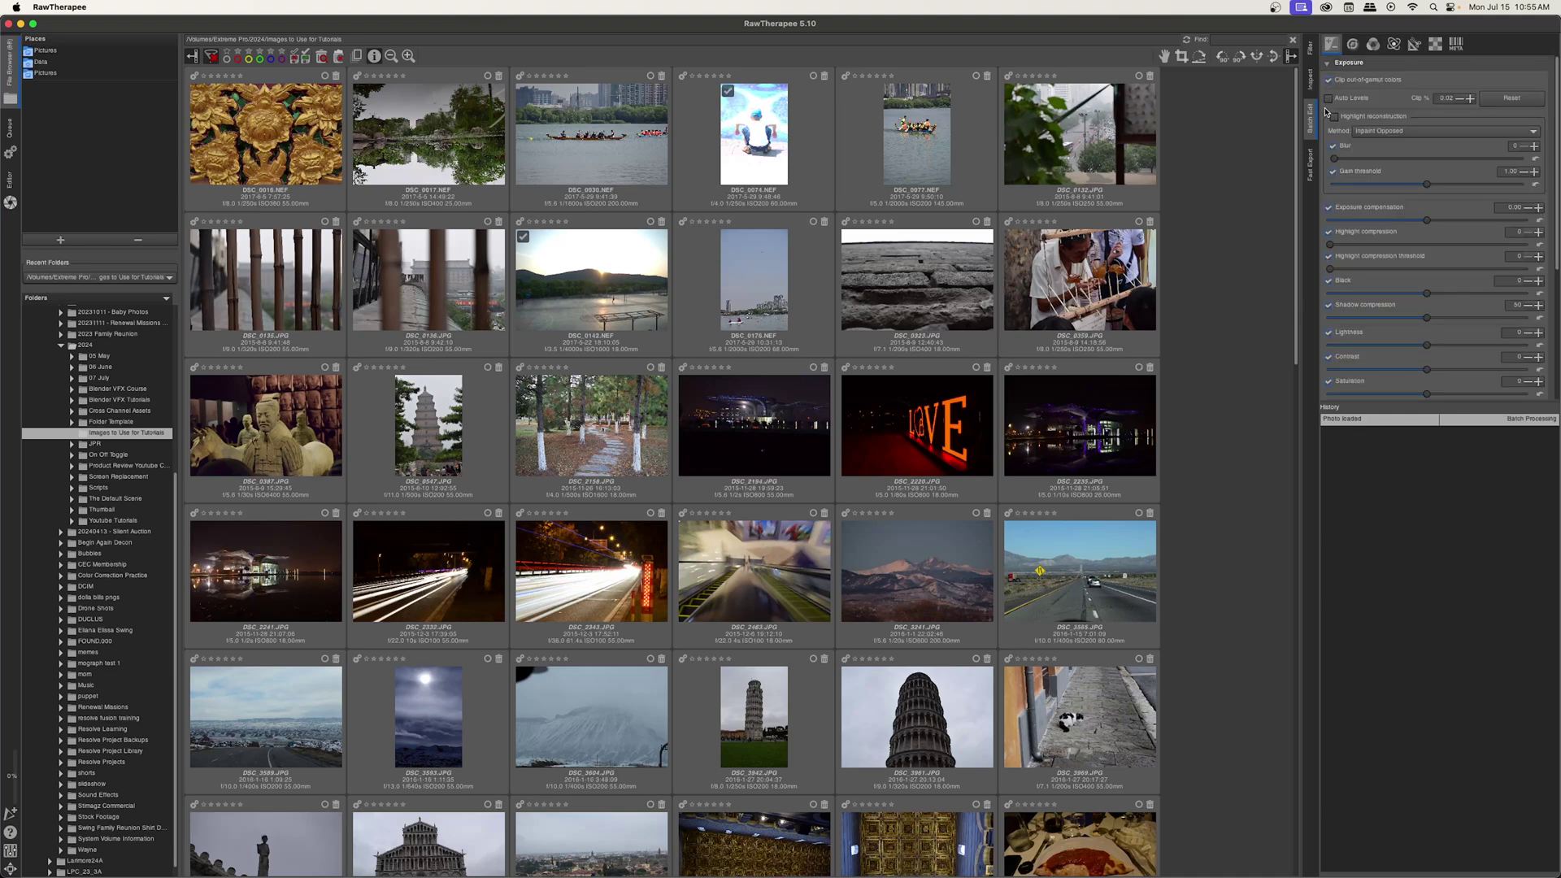
pyautogui.click(1329, 99)
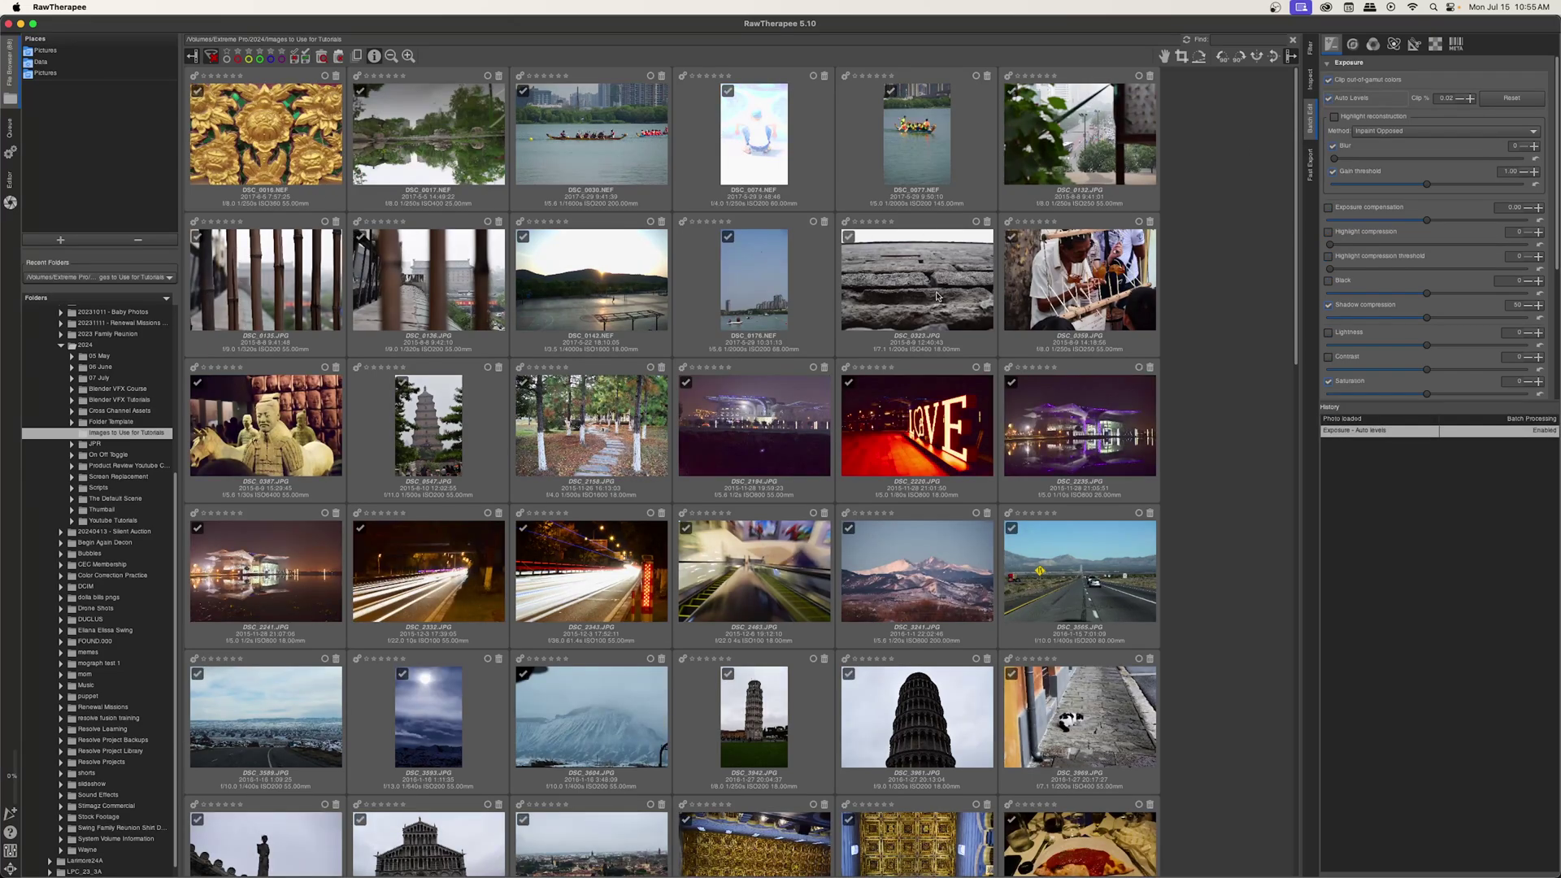
# Open DSC_0132.JPG in the Editor.
pyautogui.scroll(-10, 918, 489)
pyautogui.scroll(3, 918, 488)
pyautogui.scroll(10, 919, 489)
pyautogui.doubleClick(1016, 194)
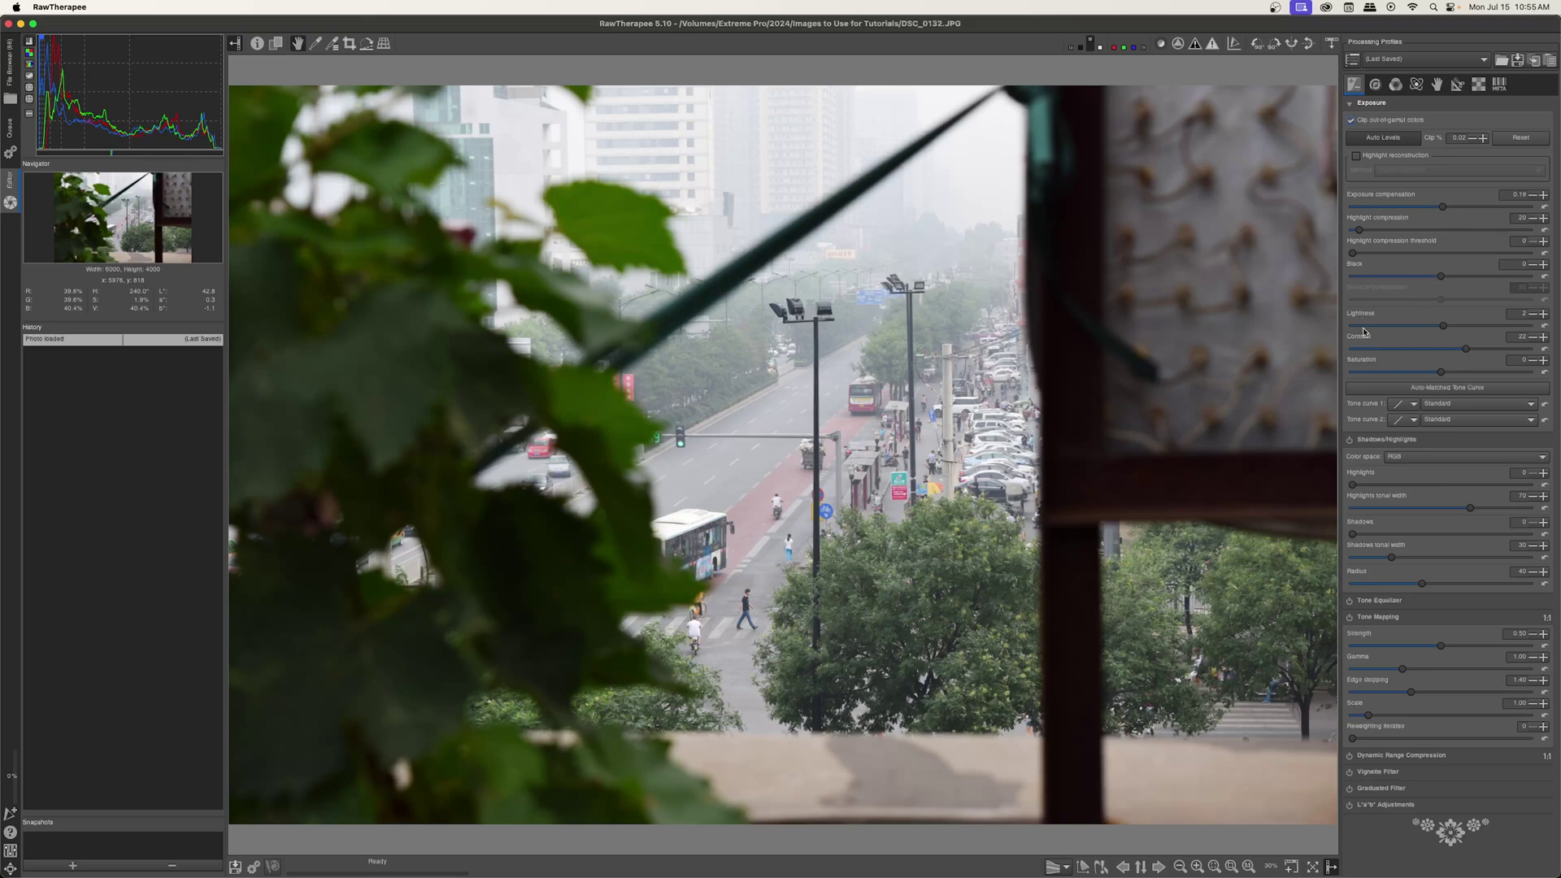
# Back in the File Browser, raise batch saturation to 10 and turn on Local Contrast.
pyautogui.hotkey('alt', 'f')
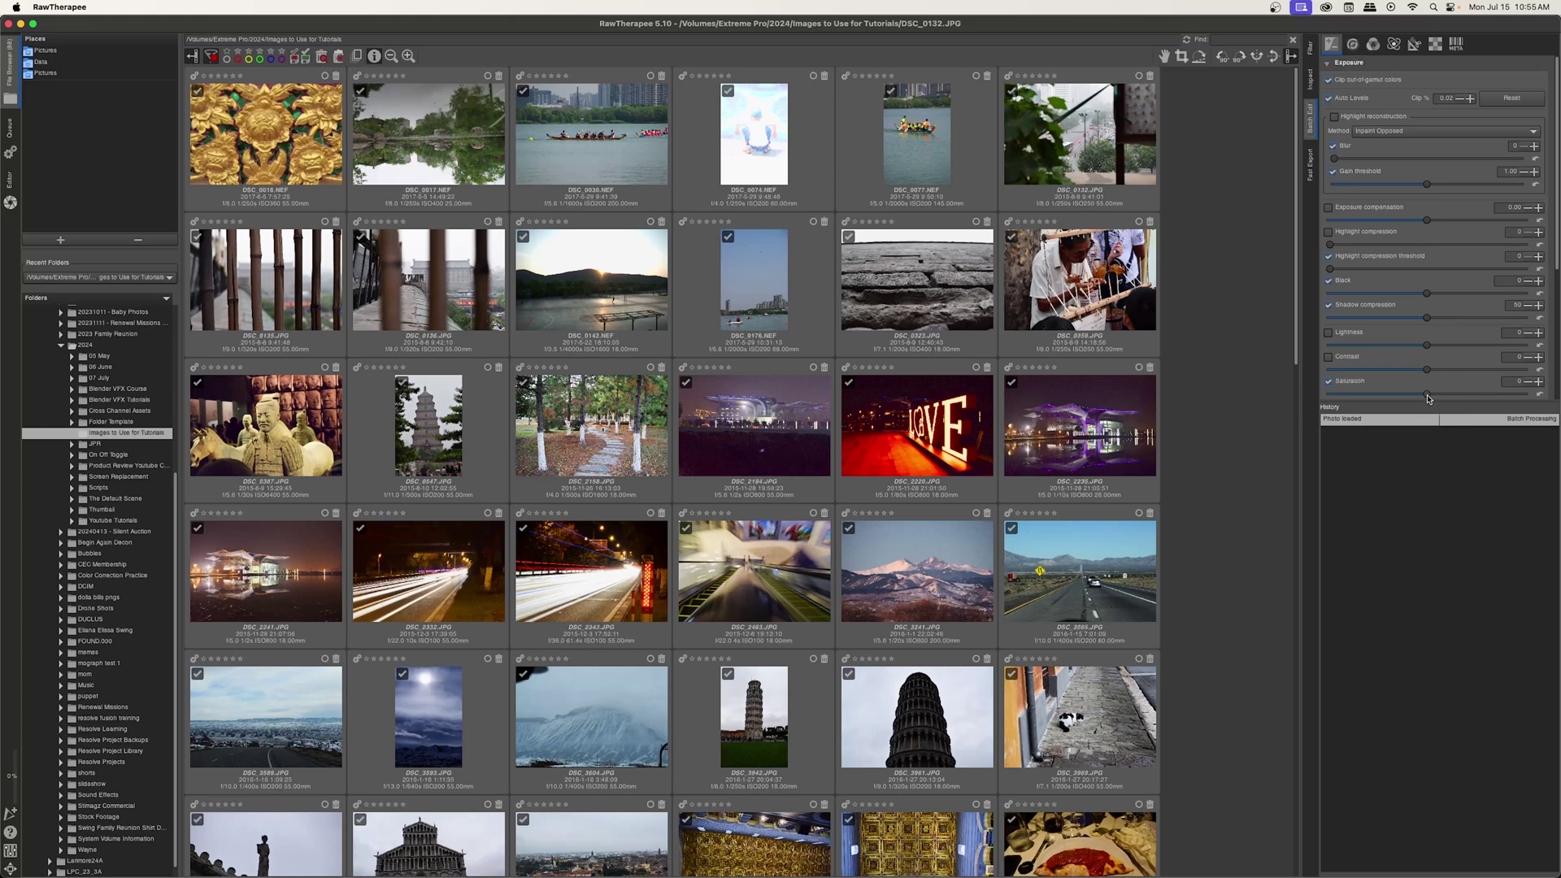
pyautogui.moveTo(1429, 398); pyautogui.dragTo(1443, 399)
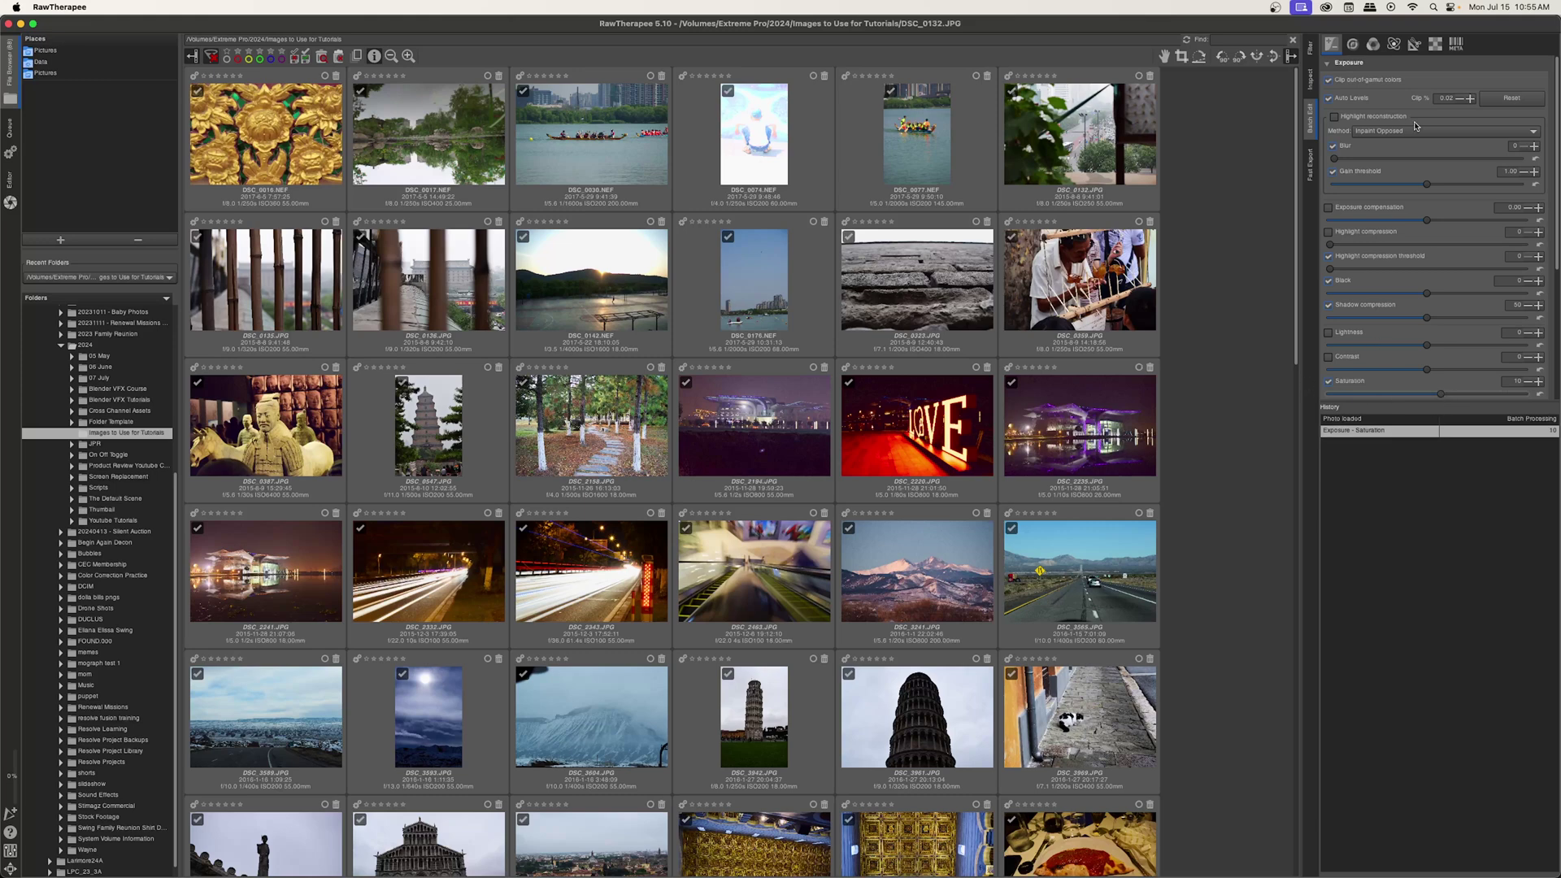
pyautogui.click(1352, 45)
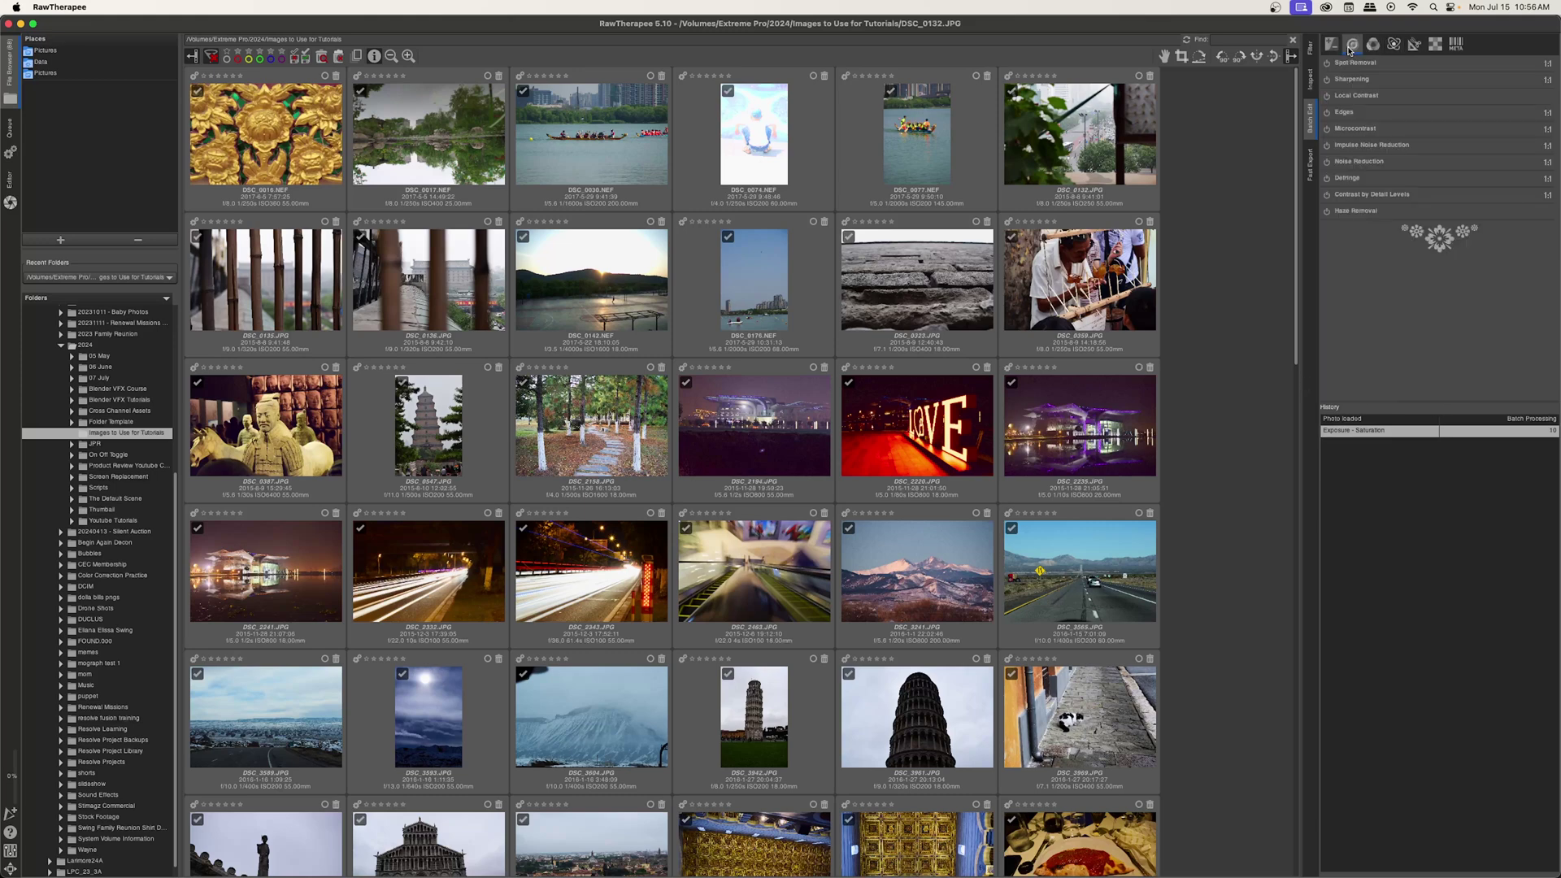
pyautogui.click(1327, 95)
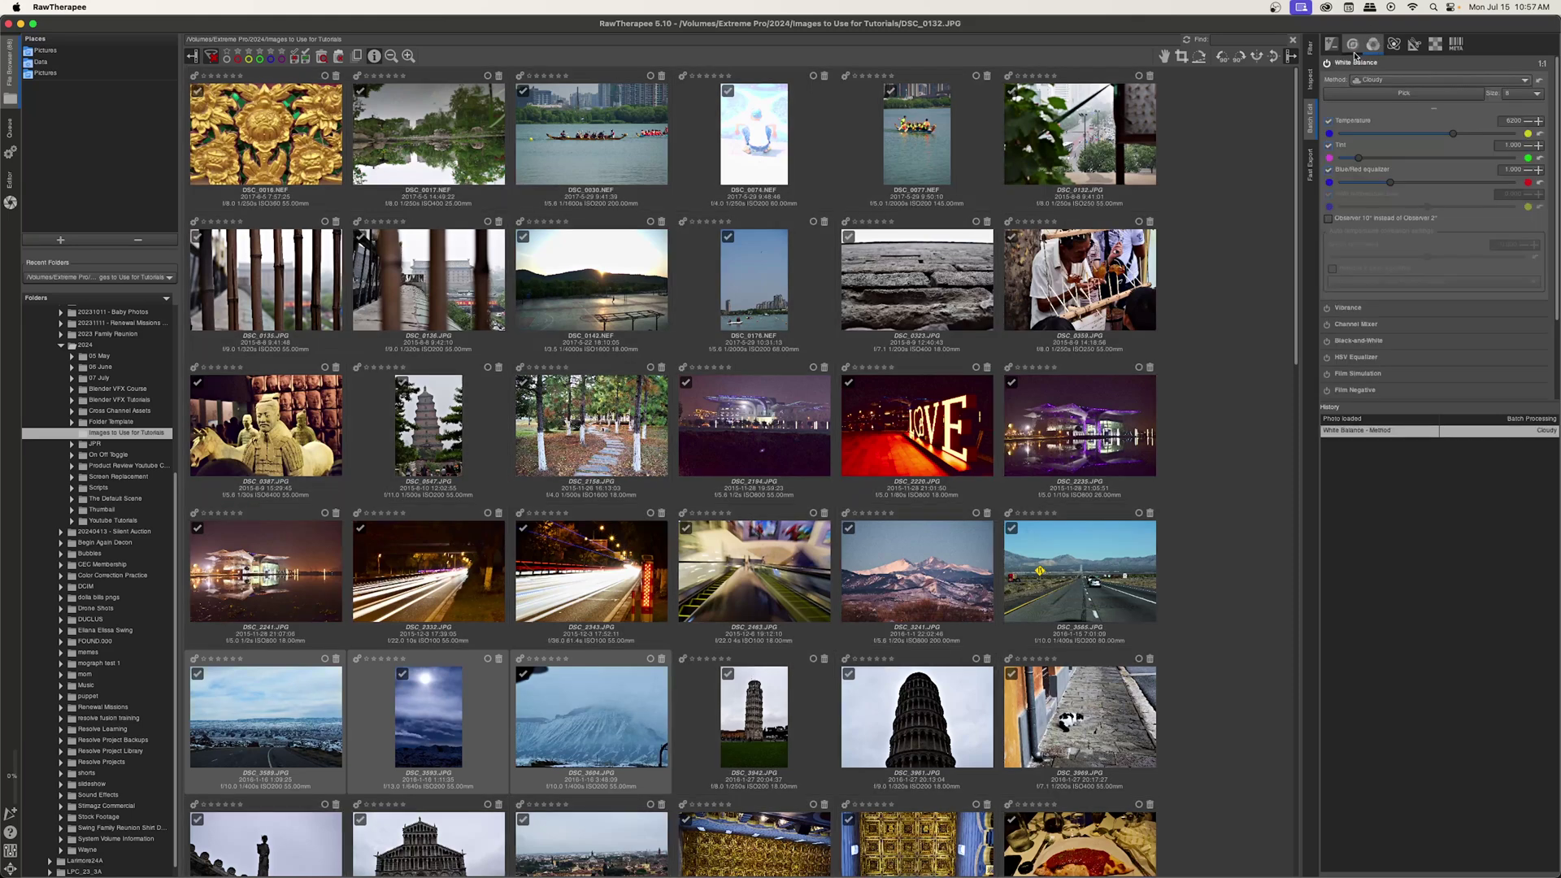
# Return to the Exposure tools and reselect all images in the folder.
pyautogui.click(1331, 44)
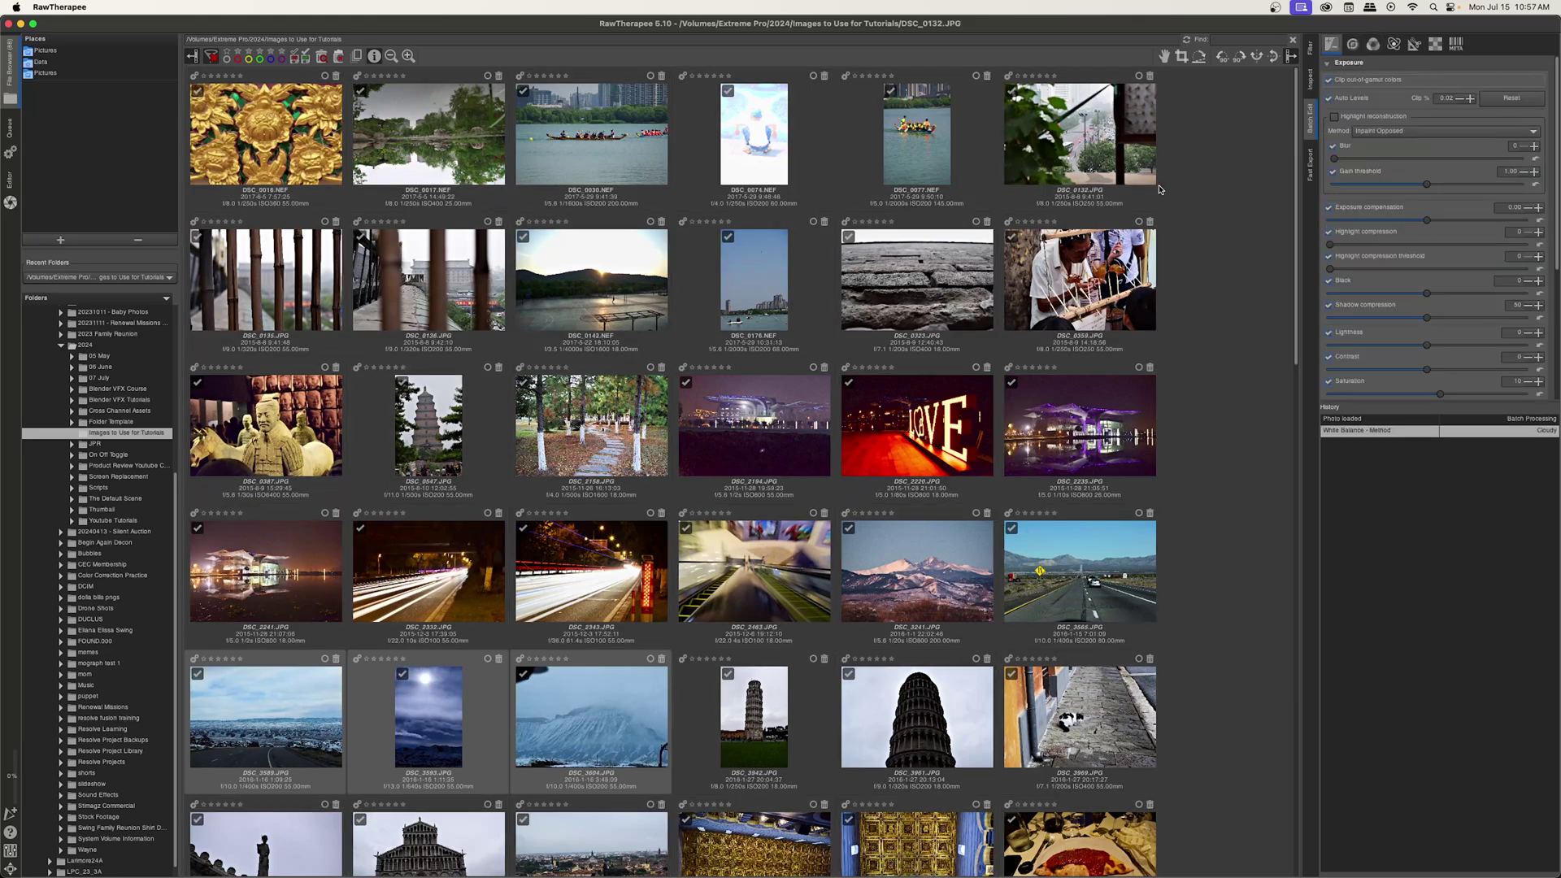
pyautogui.click(1098, 155)
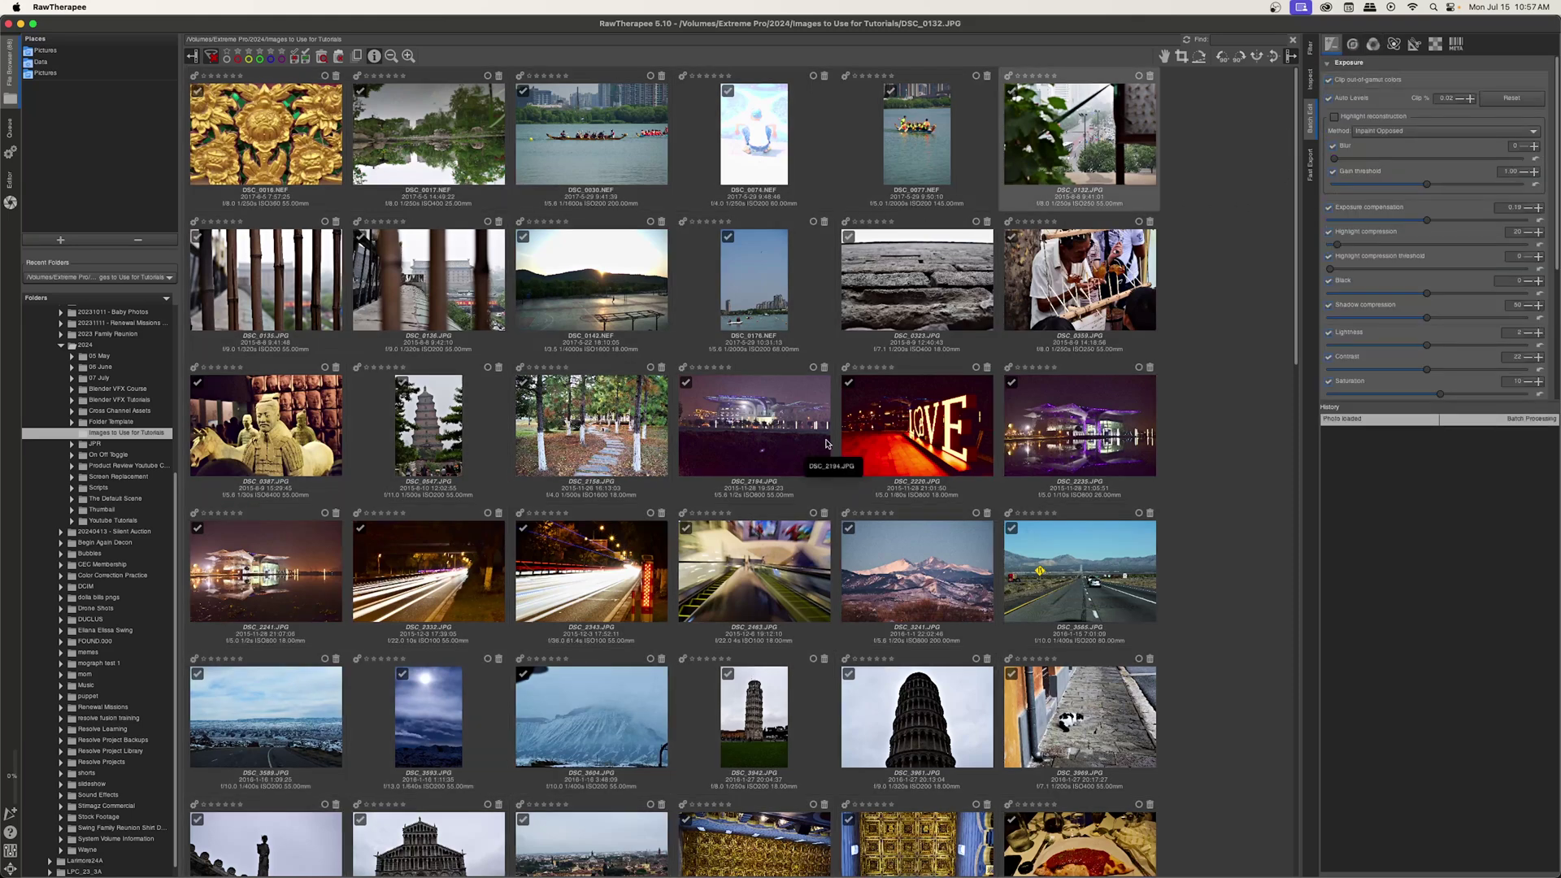
pyautogui.press('super+a')
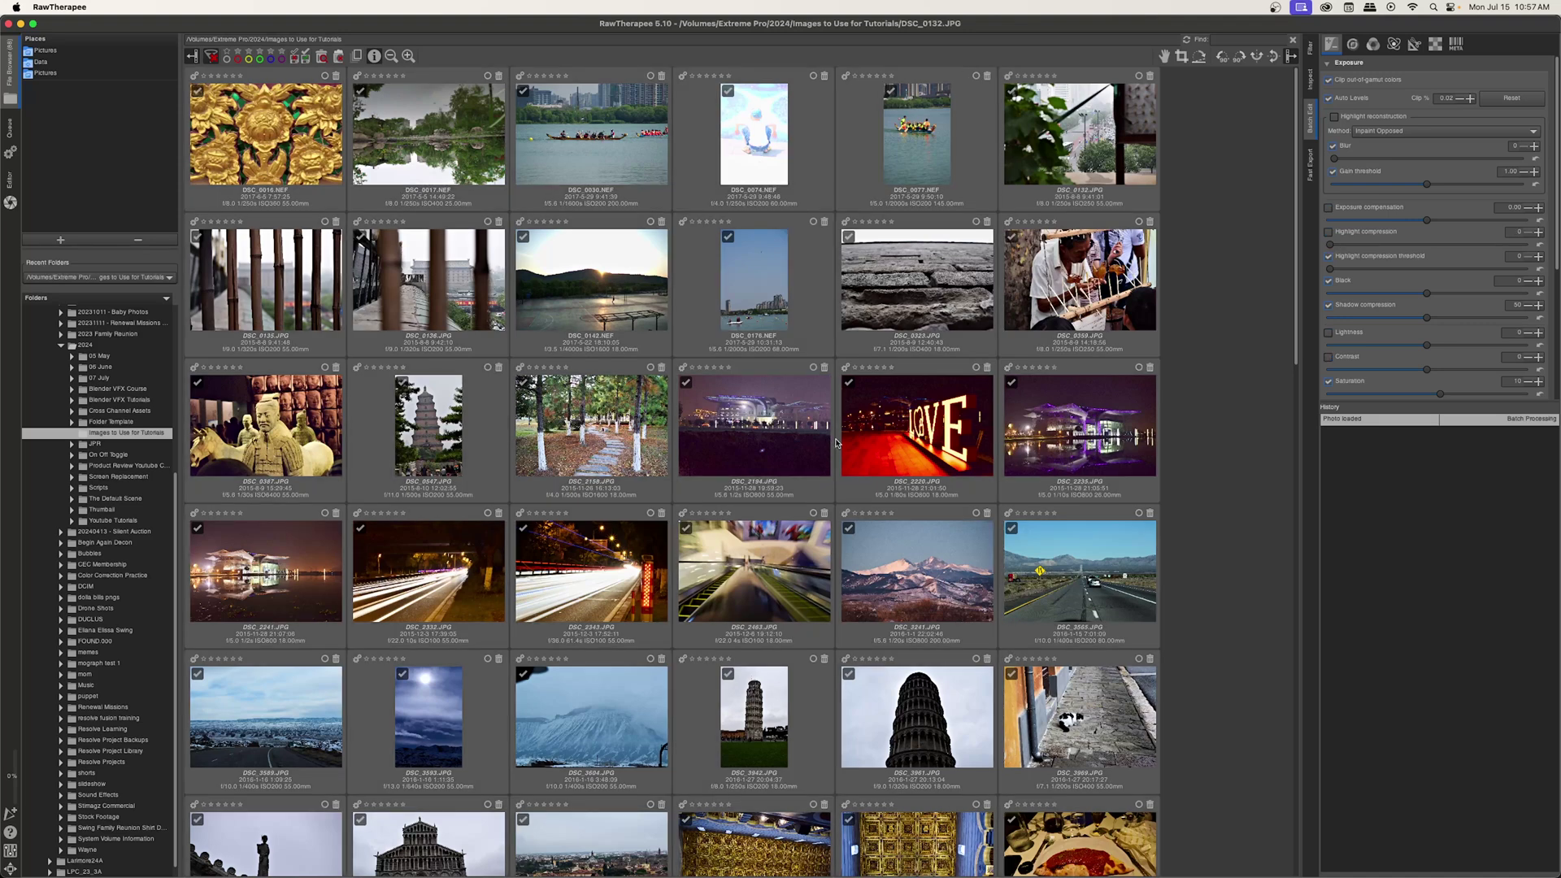
# Put all 88 selected images into the processing queue via the thumbnail context menu.
pyautogui.rightClick(270, 135)
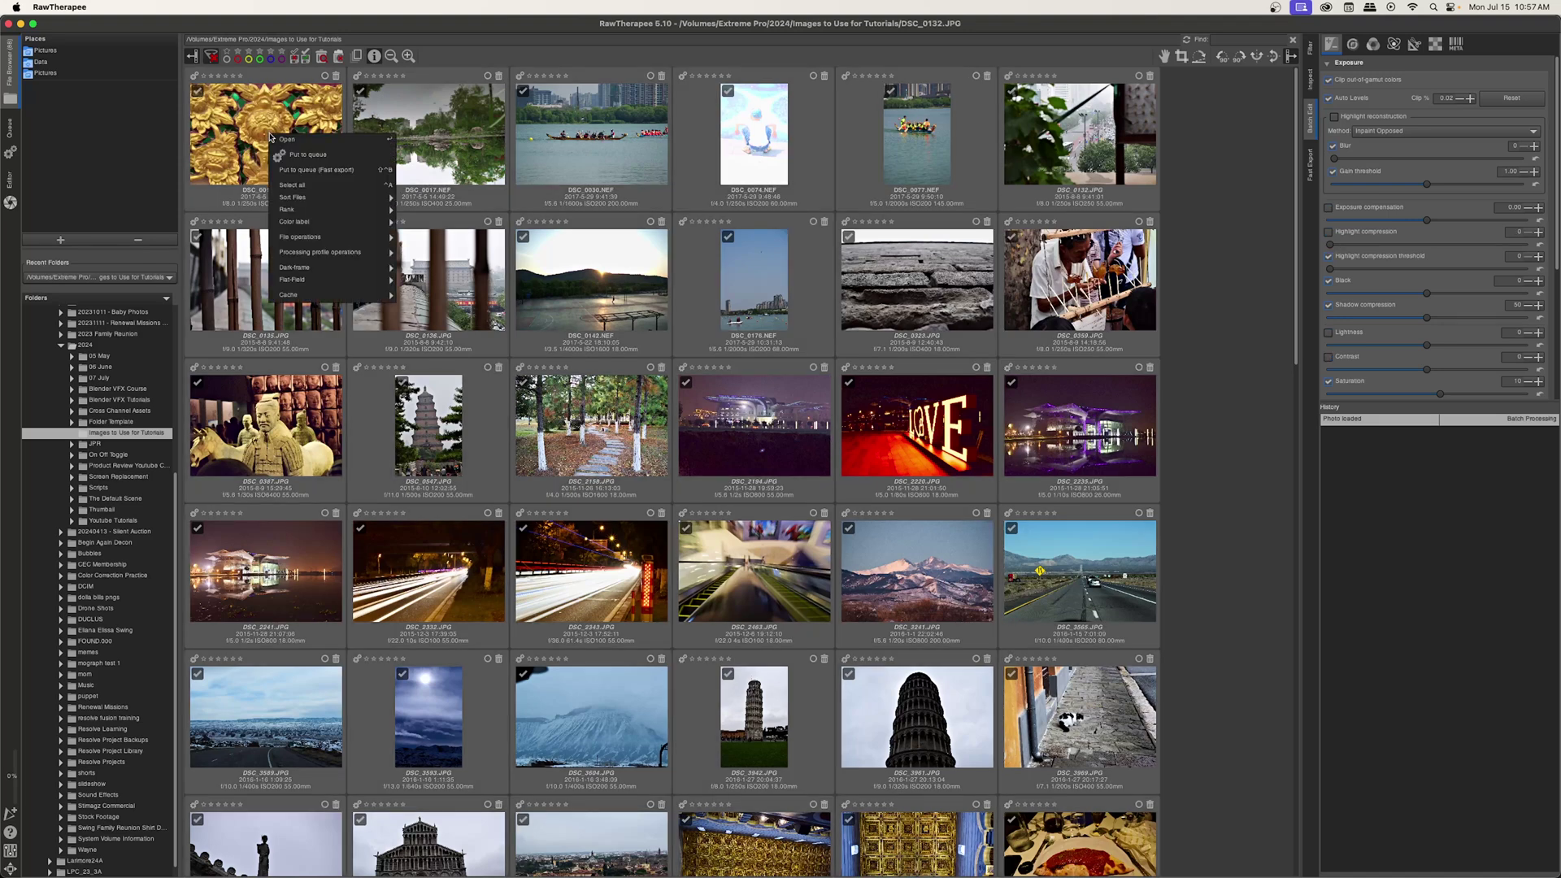
pyautogui.click(359, 157)
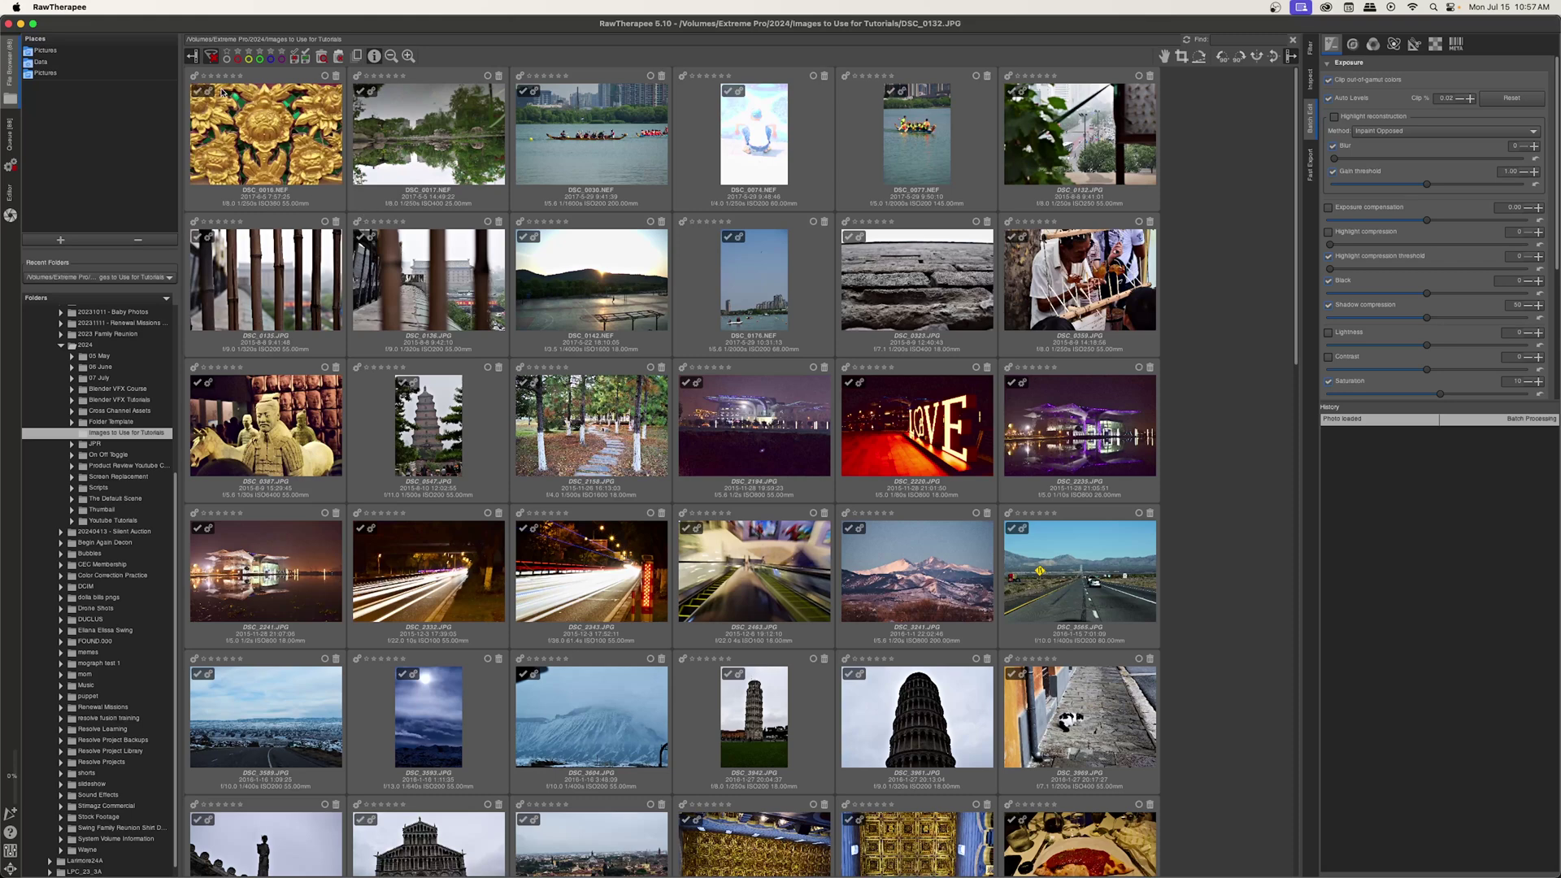
pyautogui.click(11, 138)
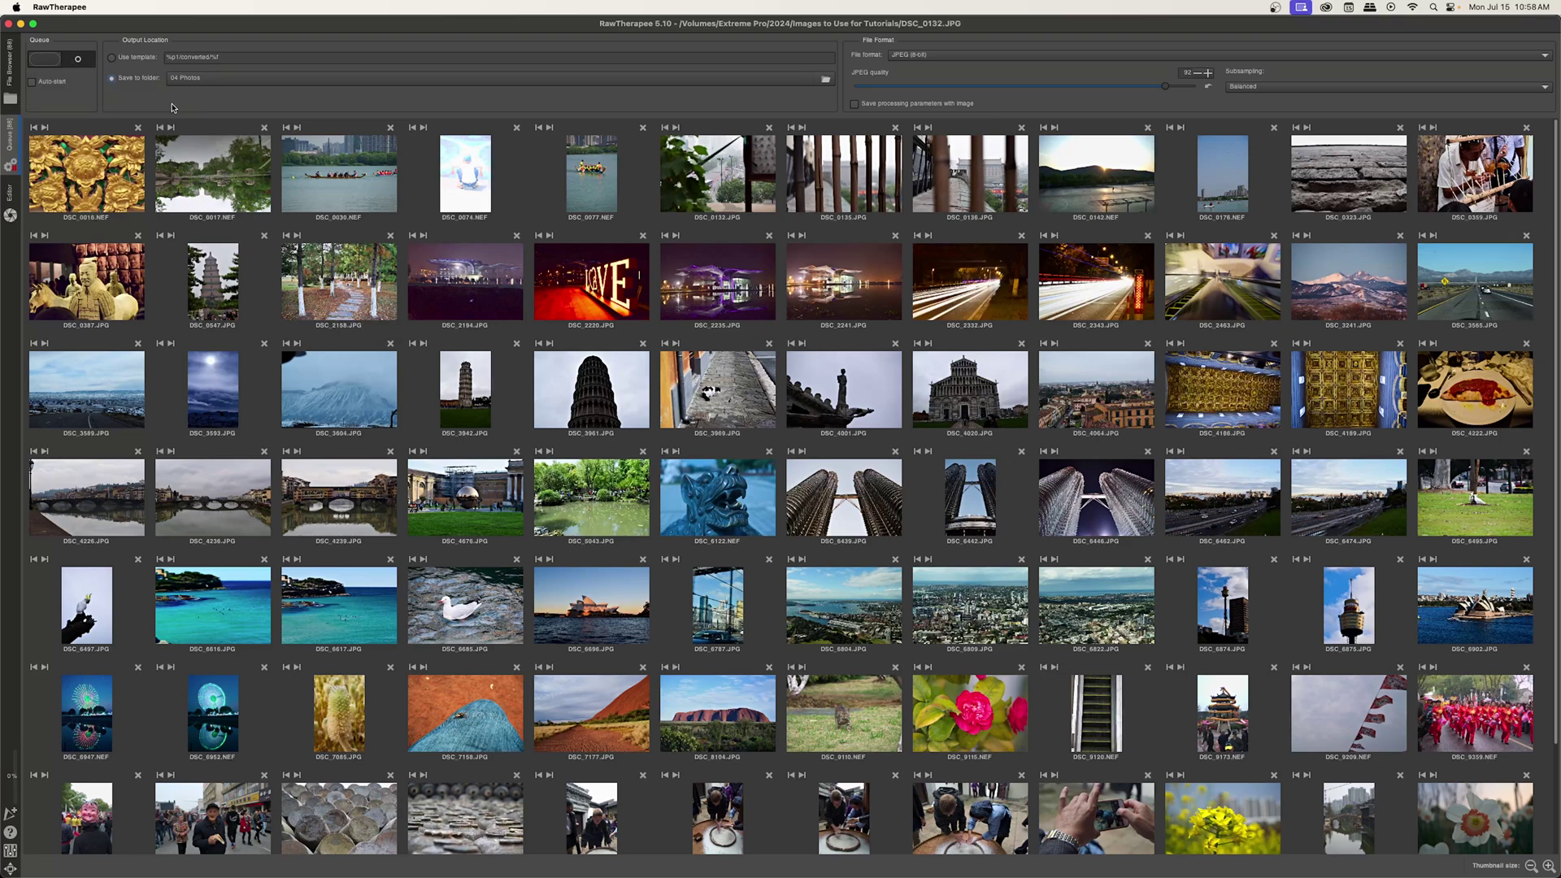
# Check the converted-folder path template, then set queue output to Save to folder and view formats.
pyautogui.click(115, 60)
pyautogui.click(271, 58)
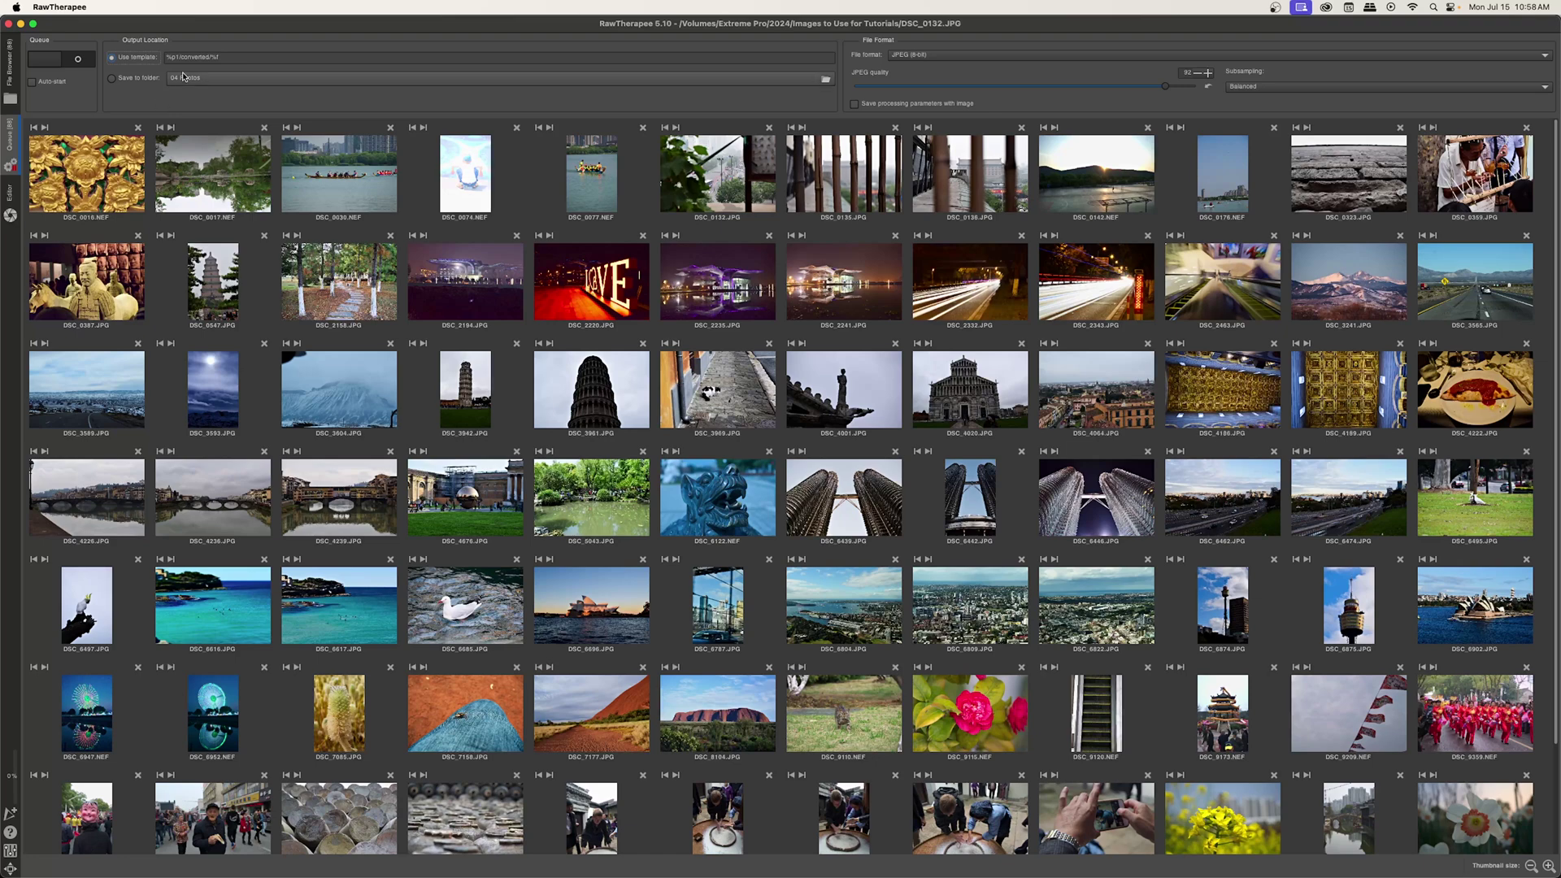
pyautogui.click(132, 78)
pyautogui.click(1035, 62)
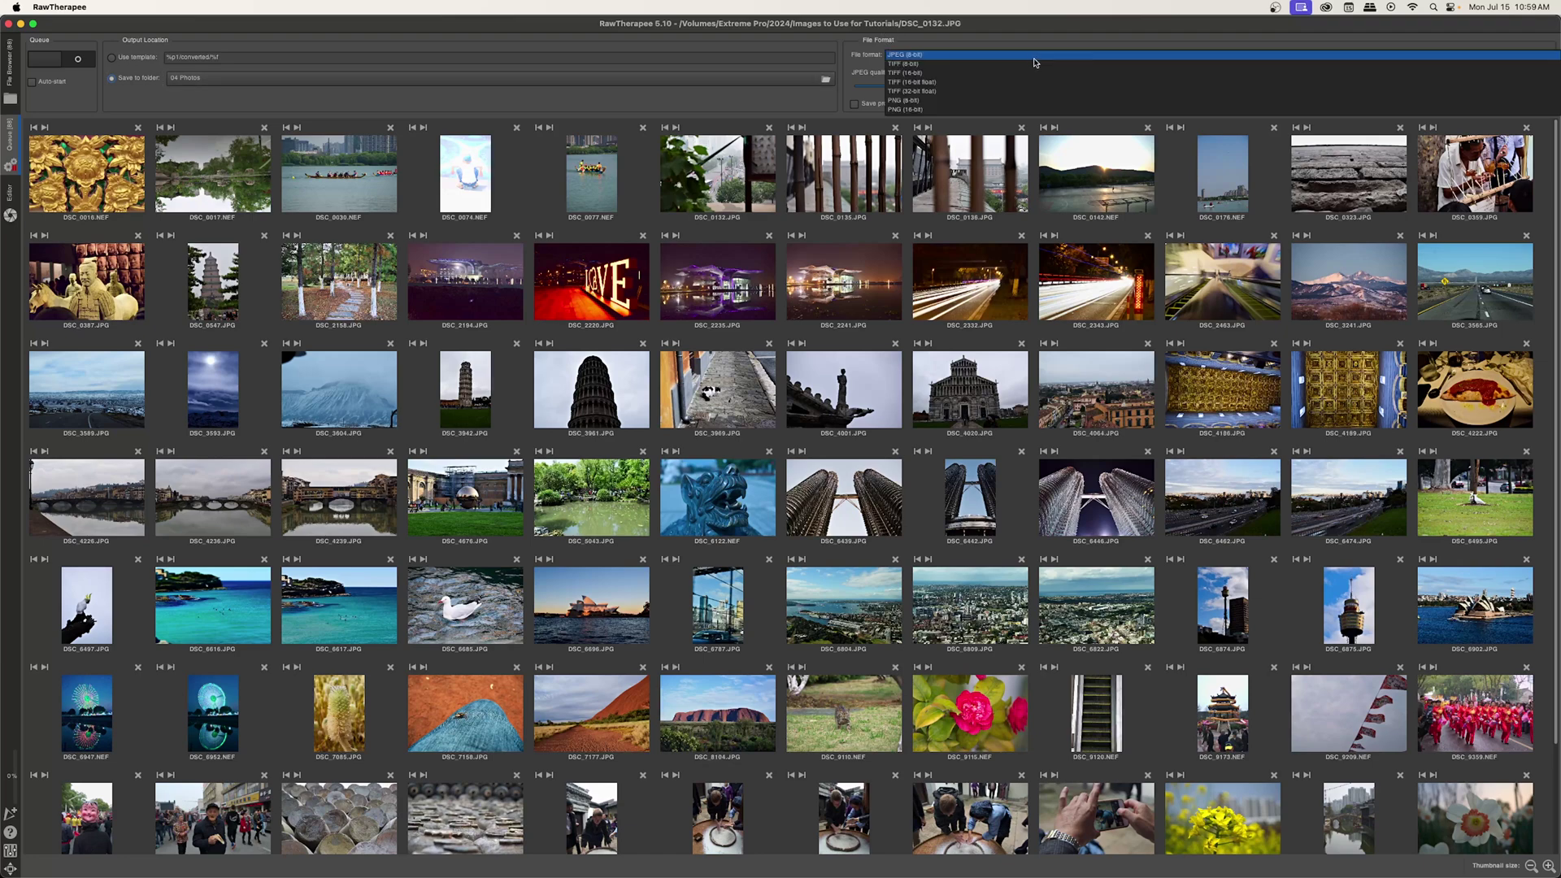
# Keep JPEG (8-bit), save via the %p1/converted/%f template, and start processing the queue.
pyautogui.click(905, 56)
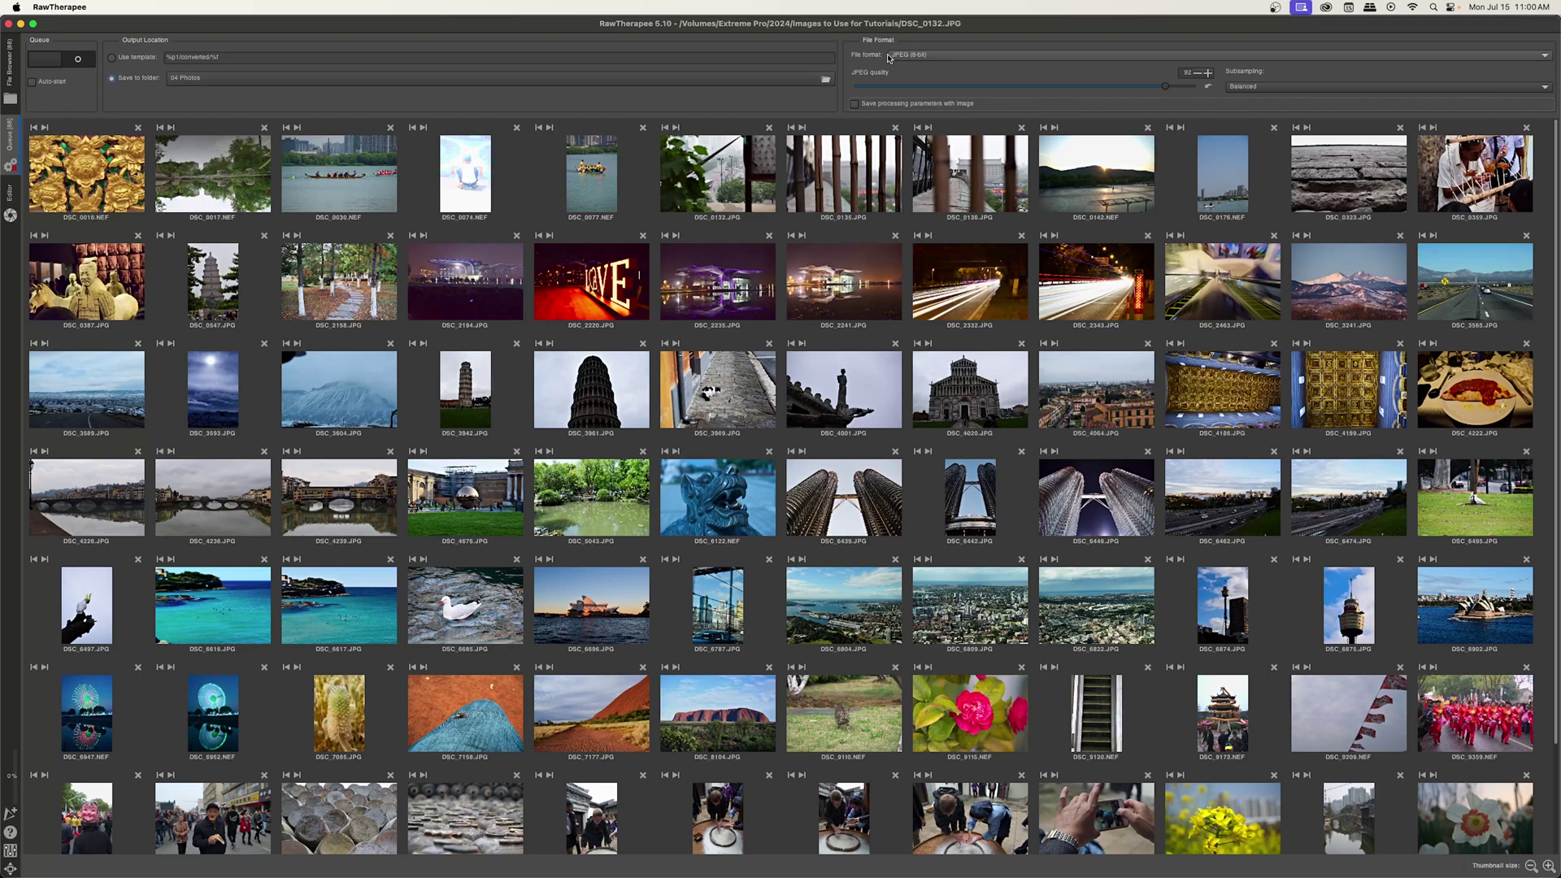
pyautogui.click(112, 58)
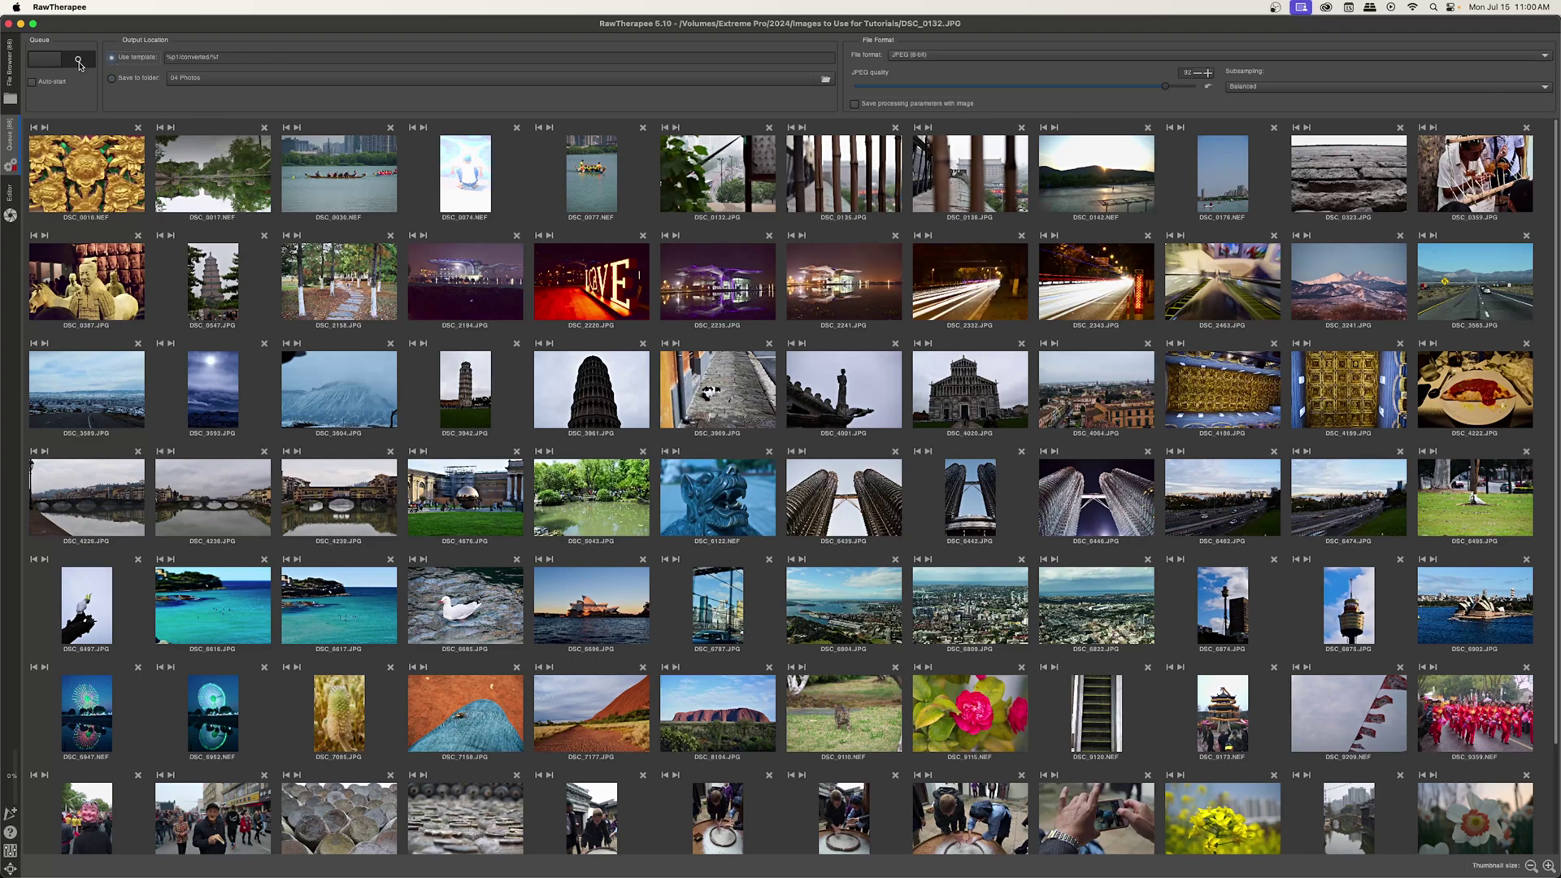
pyautogui.click(79, 60)
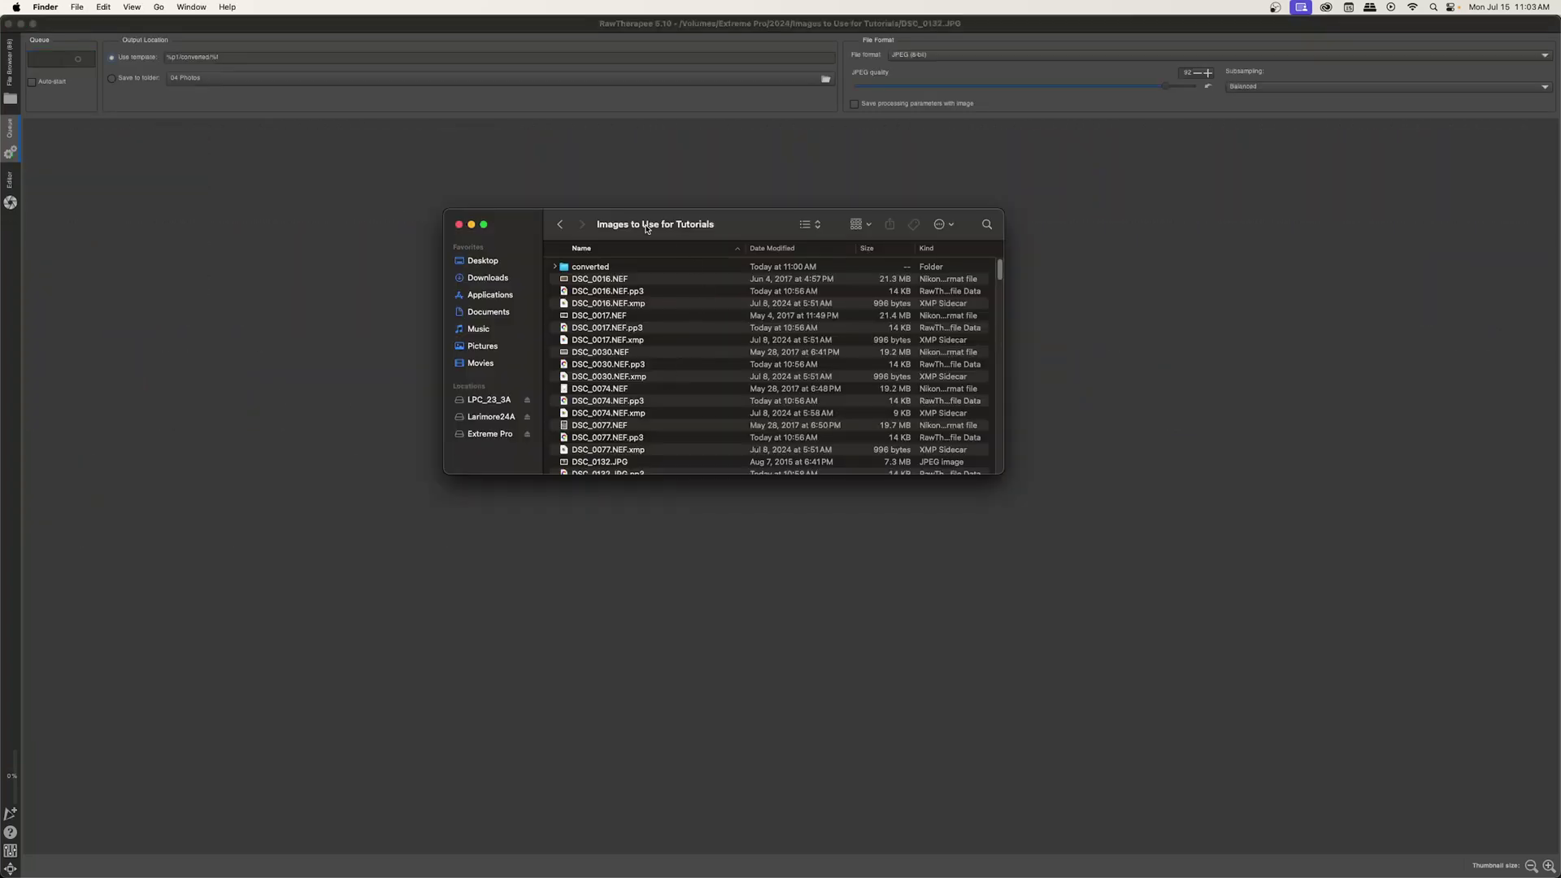
# Open the new converted folder in the tutorials images folder in Finder.
pyautogui.scroll(-10, 597, 395)
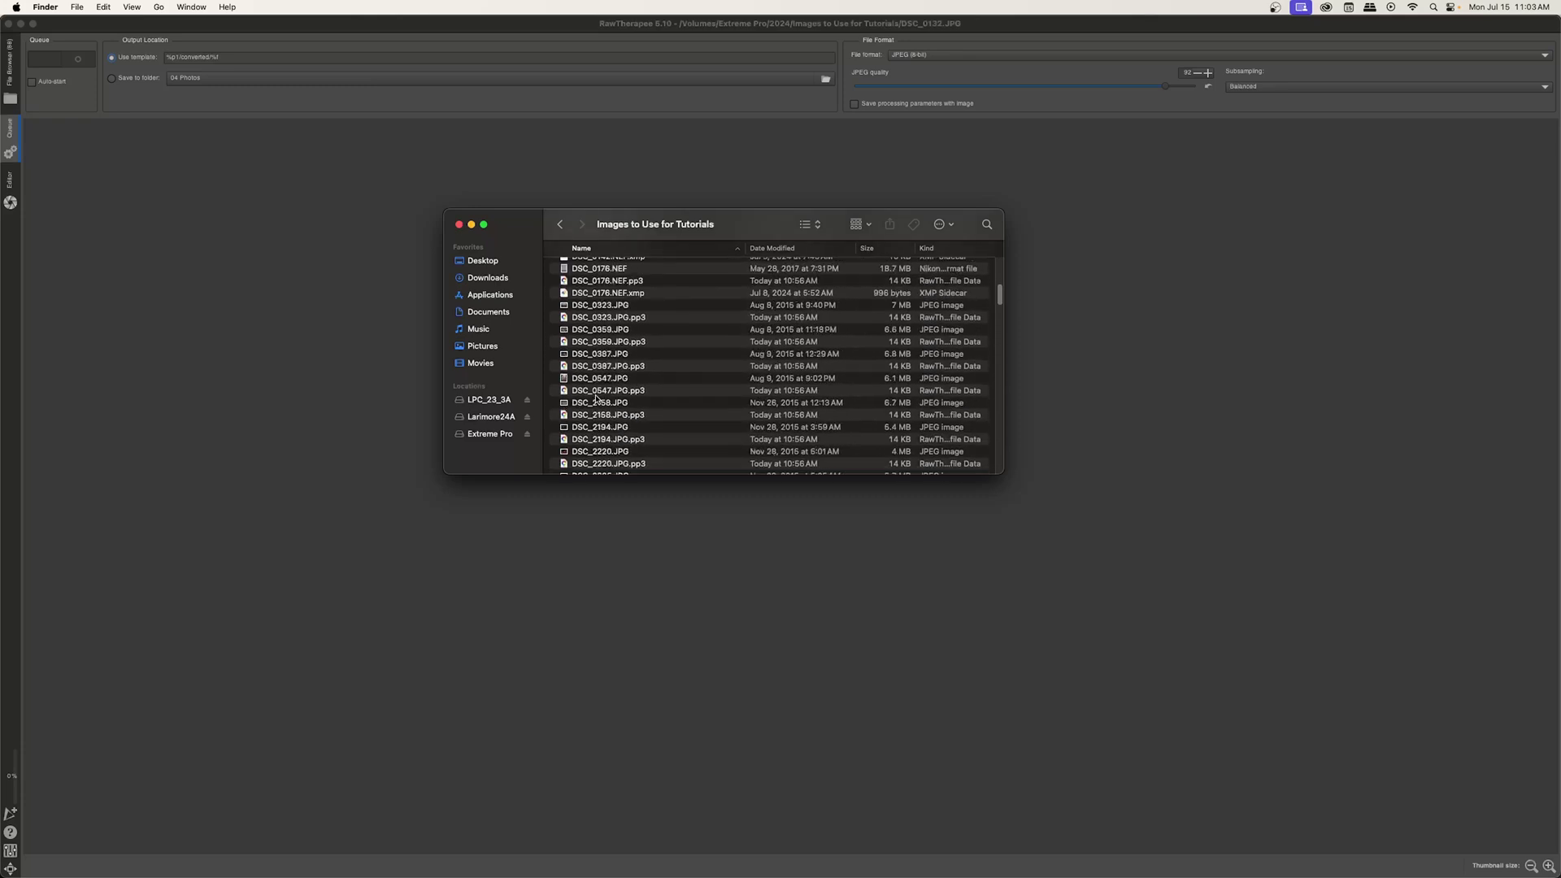
pyautogui.scroll(10, 605, 350)
pyautogui.click(593, 293)
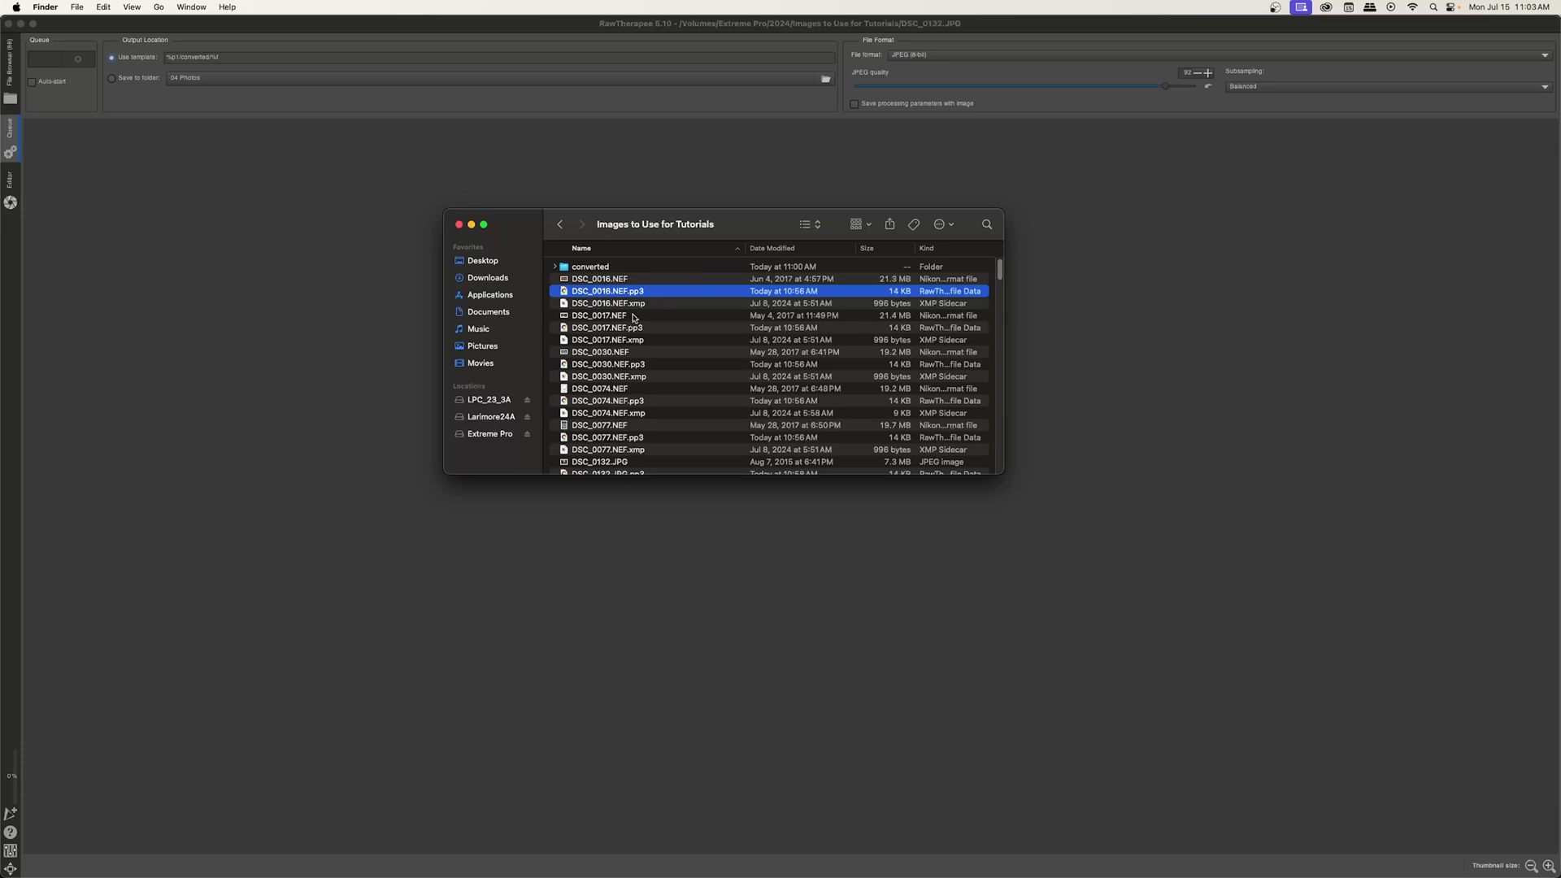
pyautogui.click(563, 267)
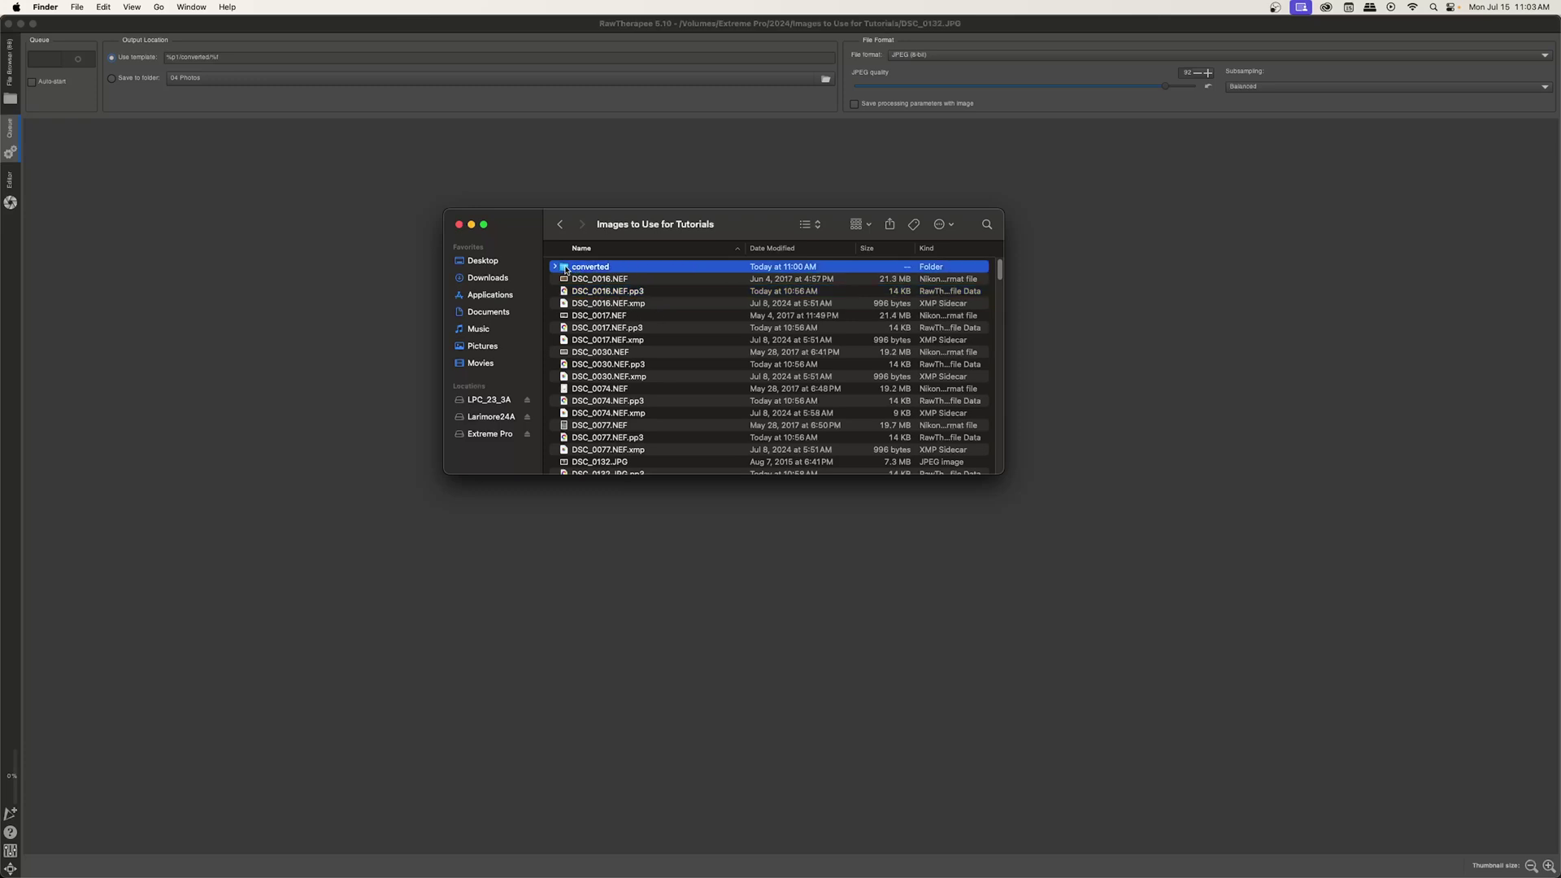
pyautogui.doubleClick(561, 267)
# Quick Look DSC_0016.jpg and the following exported JPEGs.
pyautogui.scroll(-5, 608, 301)
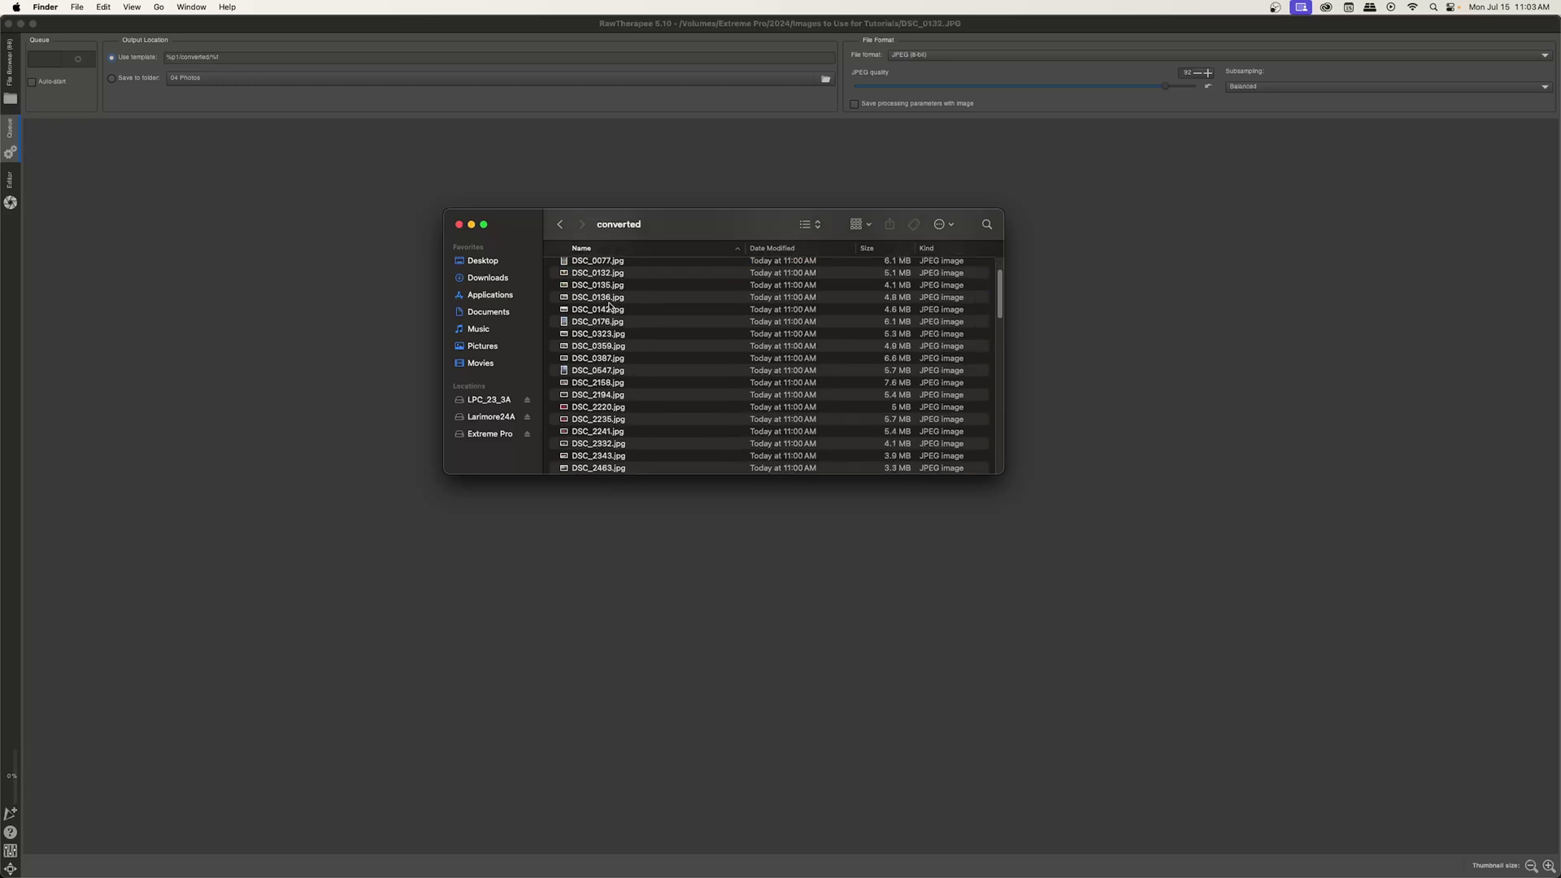
pyautogui.scroll(5, 607, 288)
pyautogui.click(603, 271)
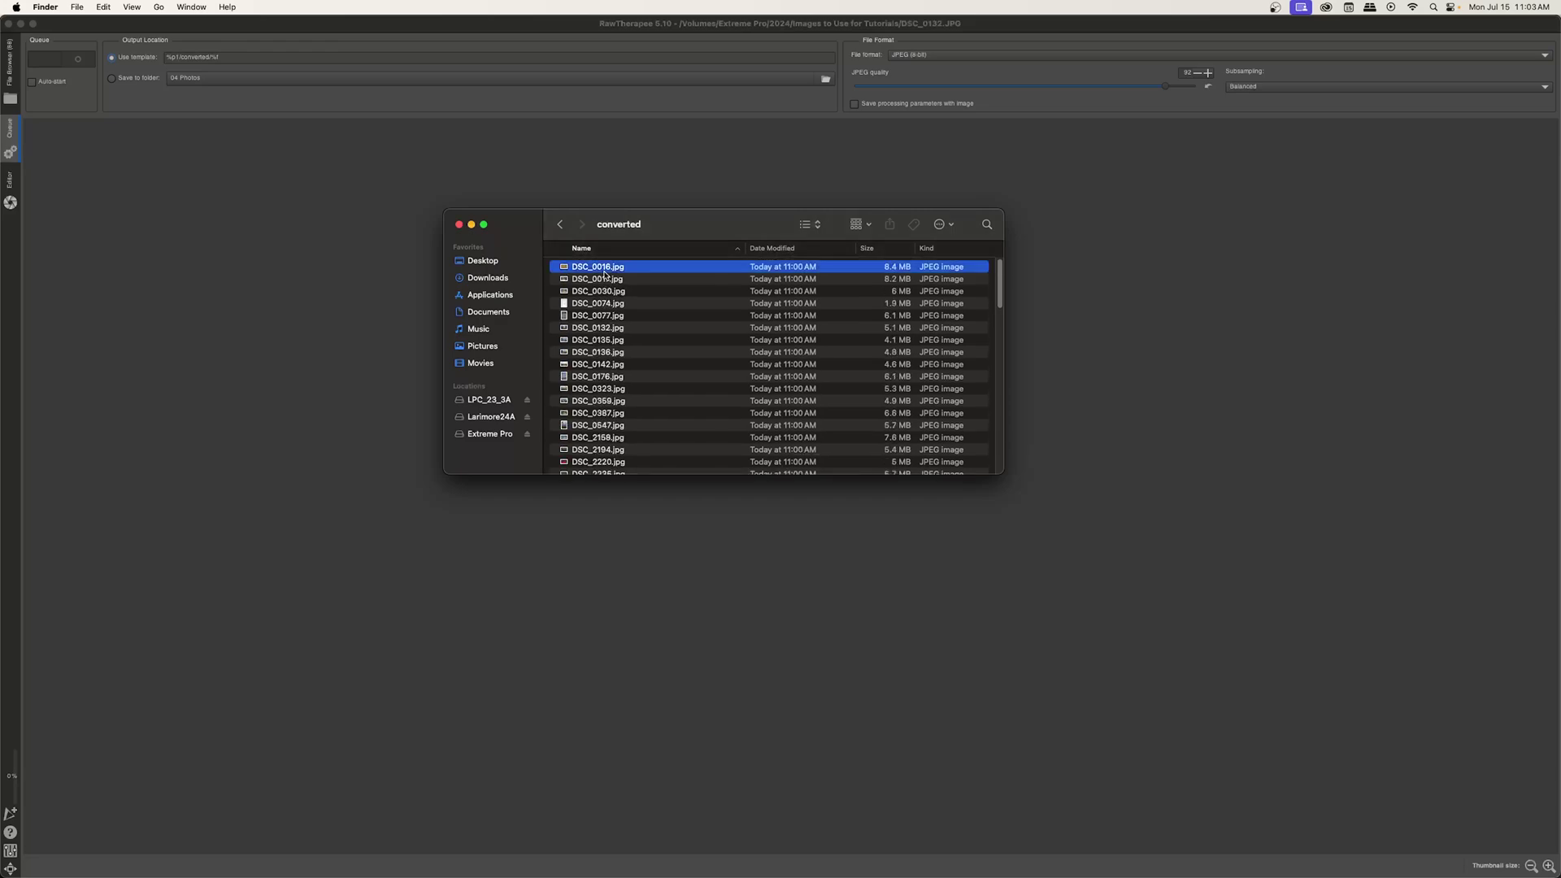
pyautogui.press('space')
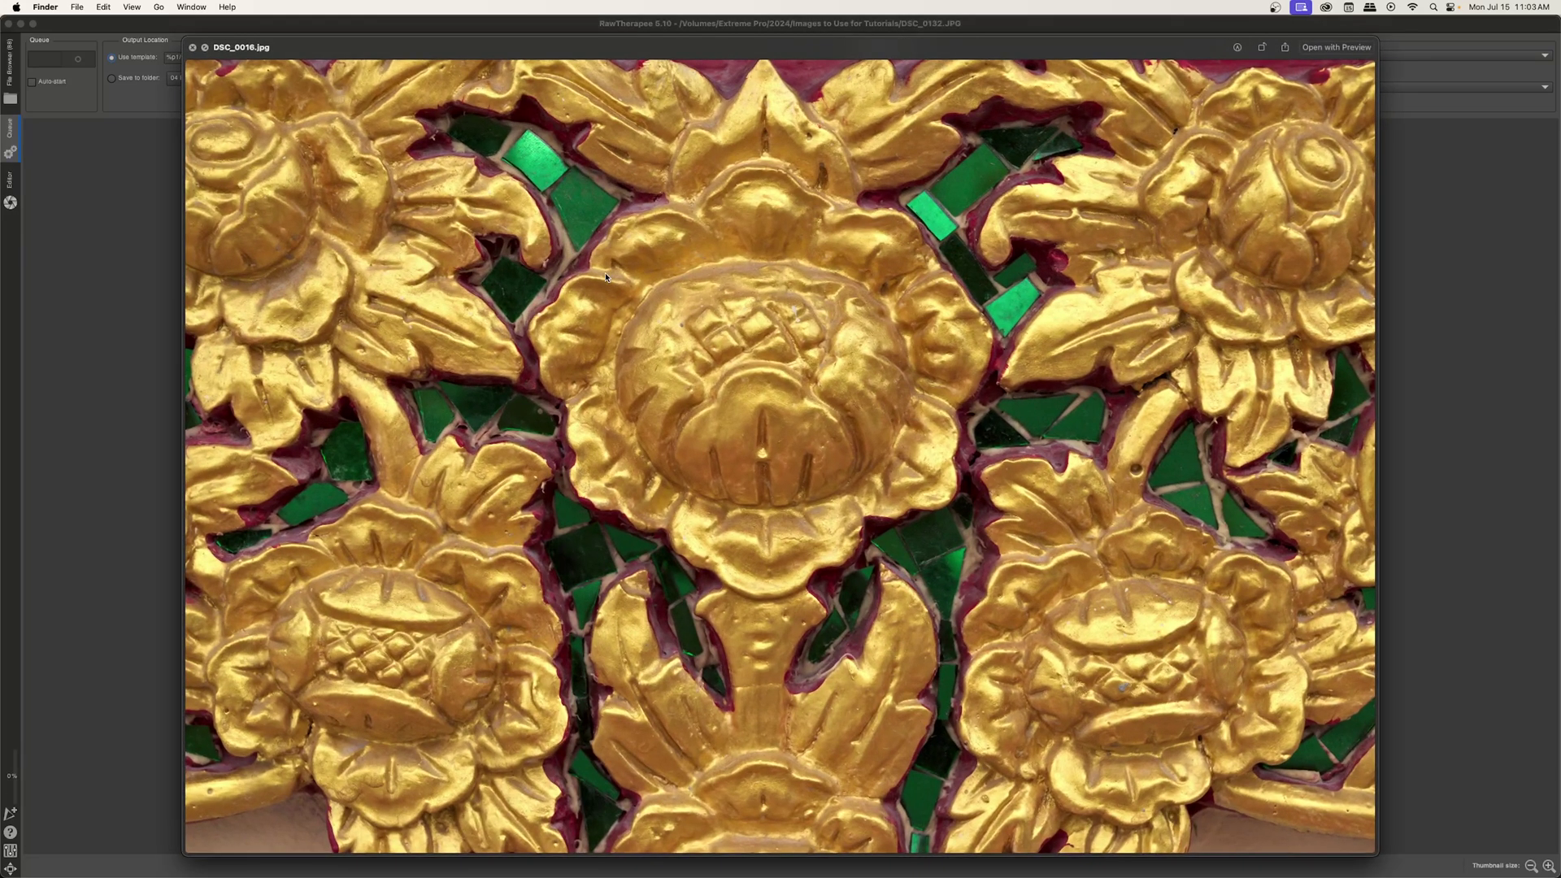
pyautogui.press('Down')
pyautogui.press('Down')
pyautogui.press('Down')
pyautogui.press('Down')
pyautogui.press('Down')
pyautogui.press('space')
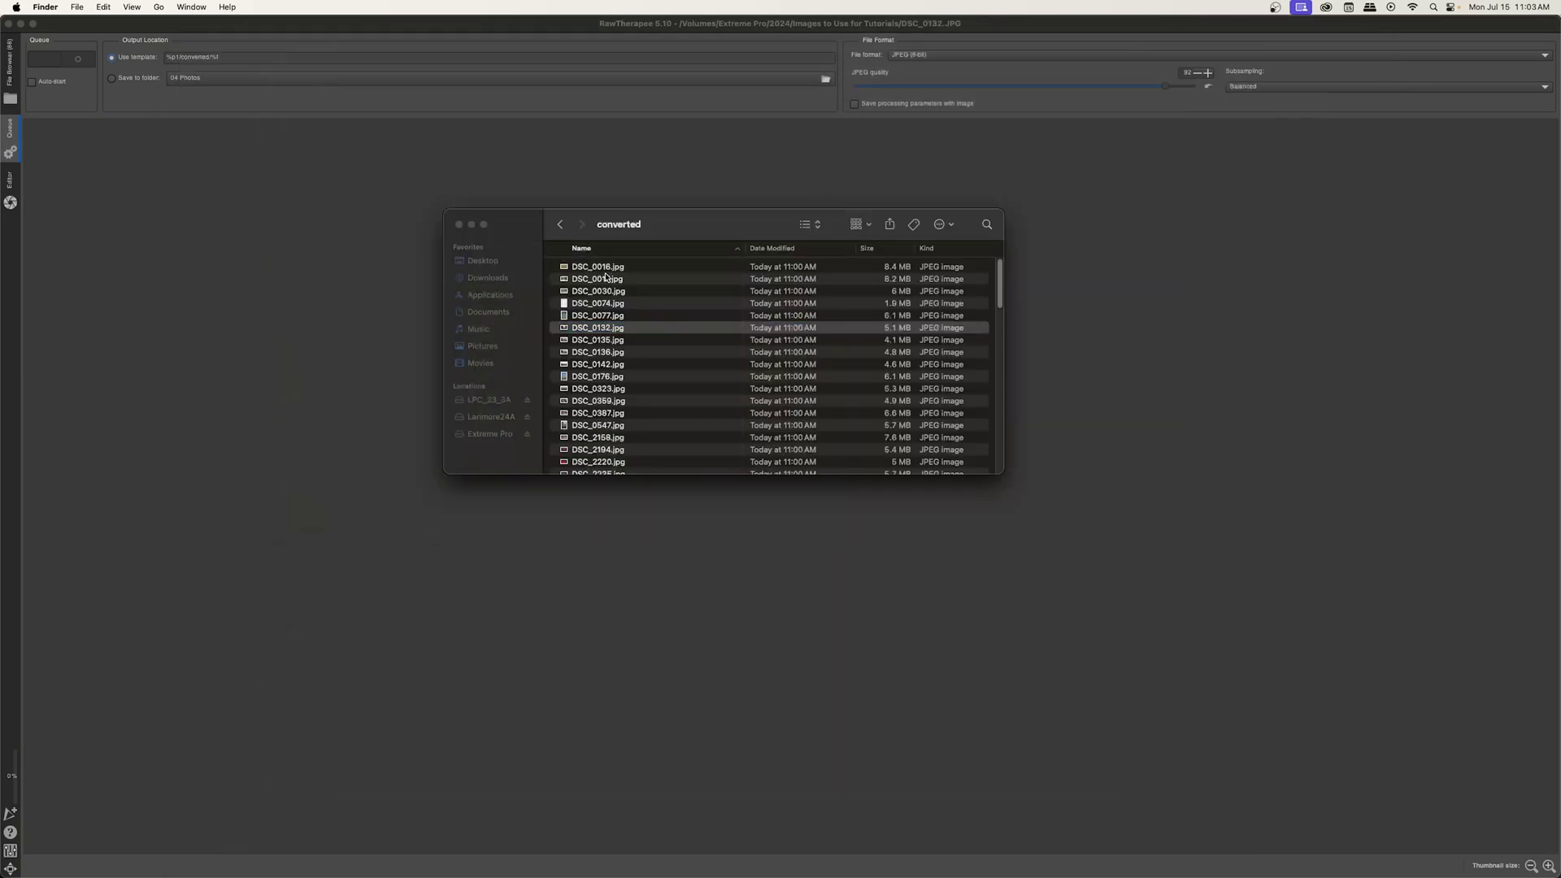